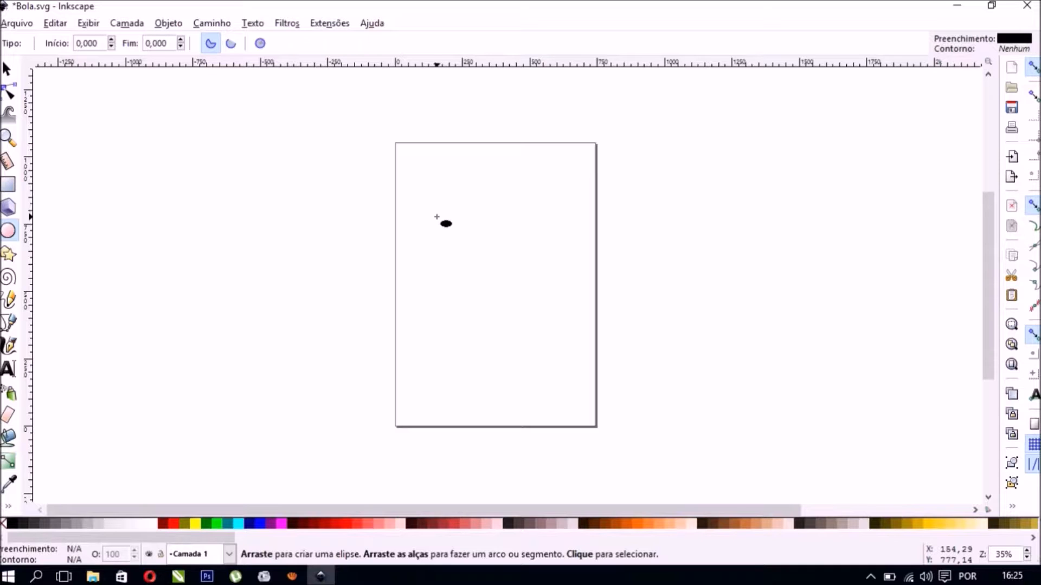
Step: Draw a black circle about 520 px in diameter and position it near the centre of the page
mouse_move(437, 217)
mouse_down()
mouse_move(574, 335)
mouse_move(485, 235)
mouse_move(573, 340)
mouse_move(555, 320)
mouse_move(503, 327)
mouse_move(541, 339)
mouse_move(580, 387)
mouse_move(476, 268)
mouse_move(473, 216)
mouse_move(514, 290)
mouse_move(593, 369)
mouse_move(562, 344)
mouse_move(578, 361)
mouse_up()
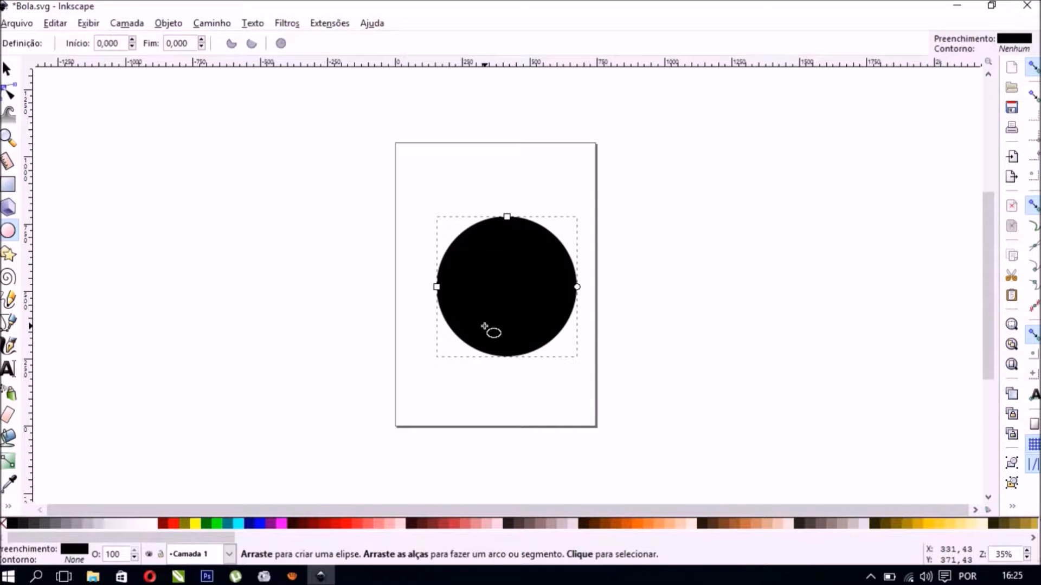
click(8, 69)
drag(506, 283, 498, 281)
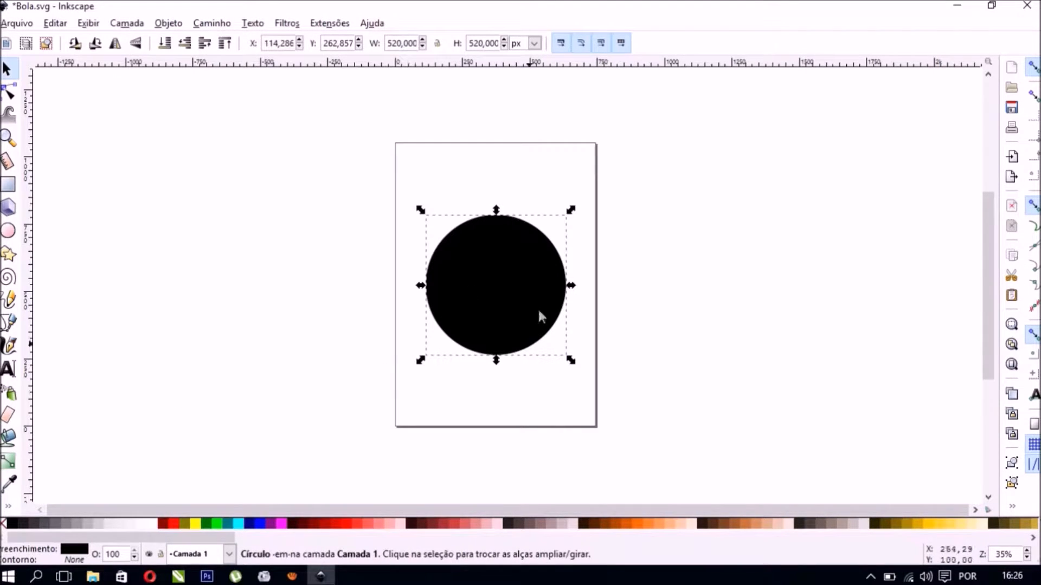
click(297, 209)
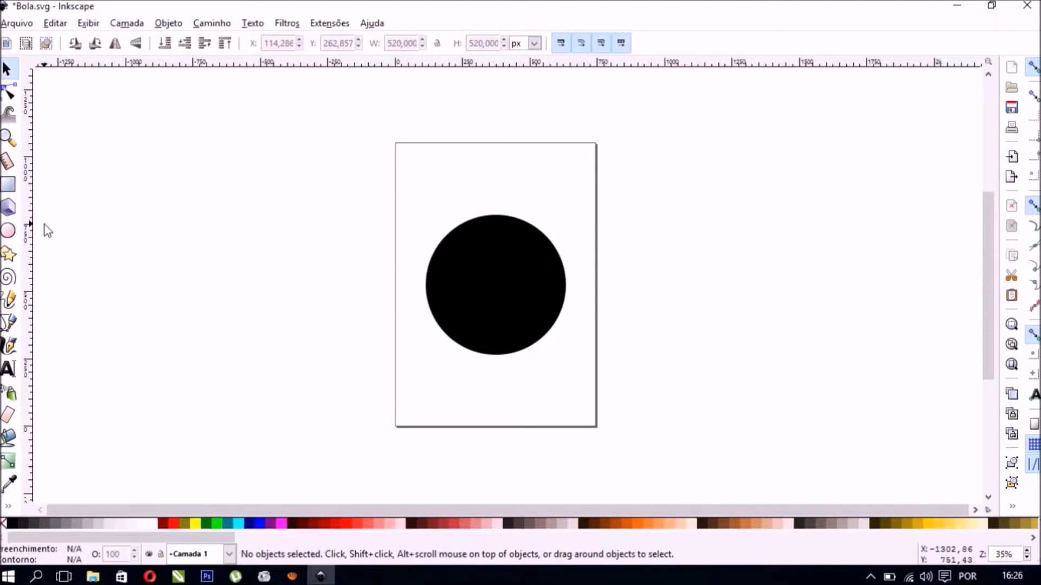
Step: Give the black circle a radial gradient fill through the Fill and Stroke settings
click(555, 288)
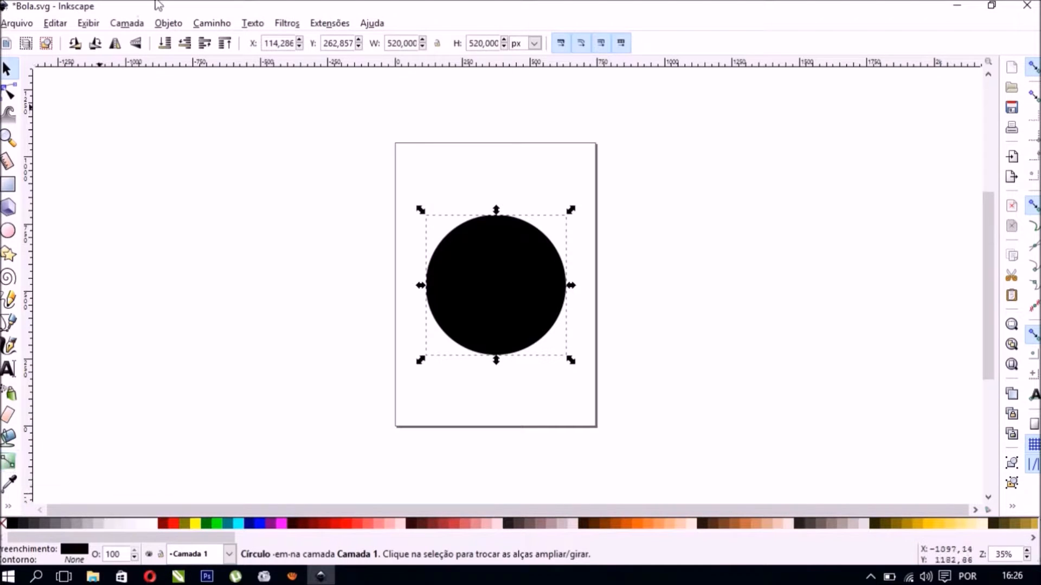
click(169, 24)
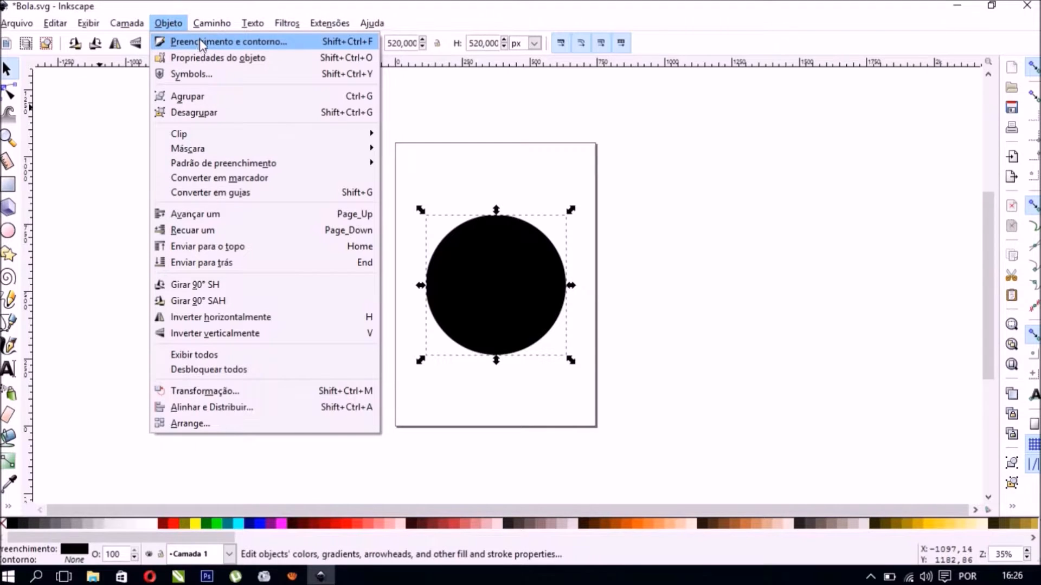
click(268, 40)
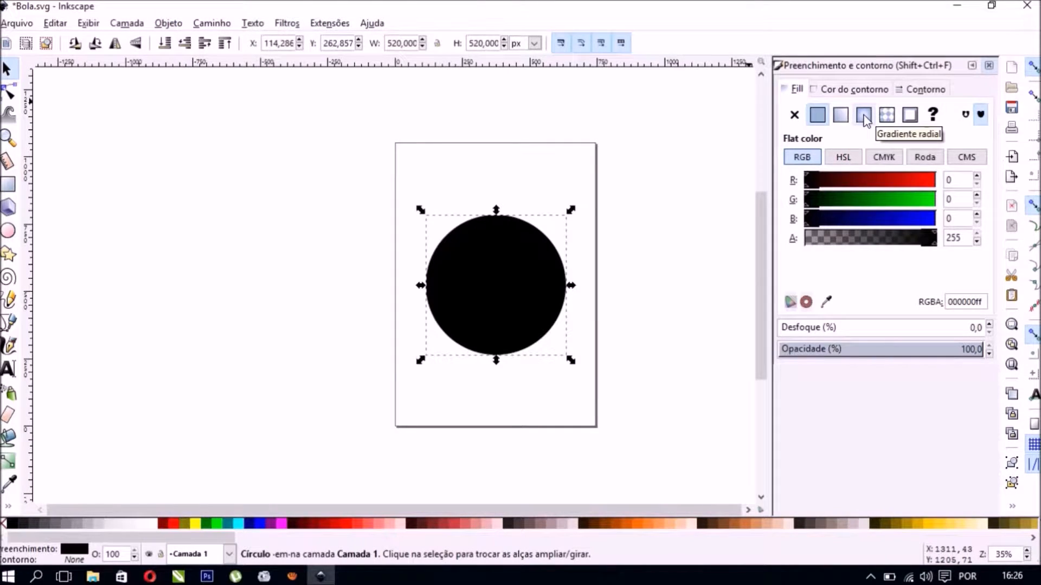
click(863, 116)
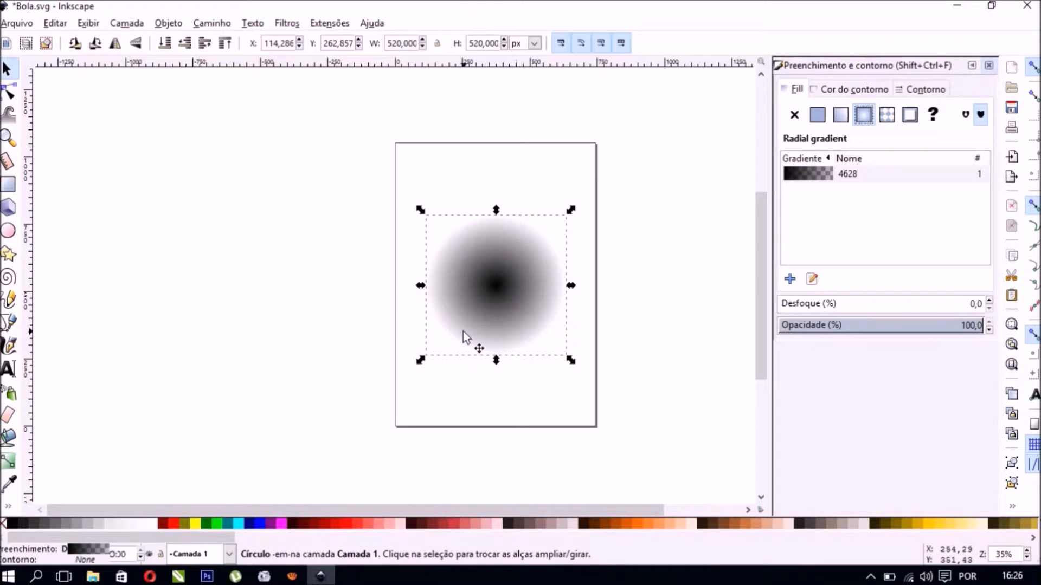
Step: Colour the ball's radial gradient with an opaque black outer stop and a grey 808080 centre stop
click(10, 460)
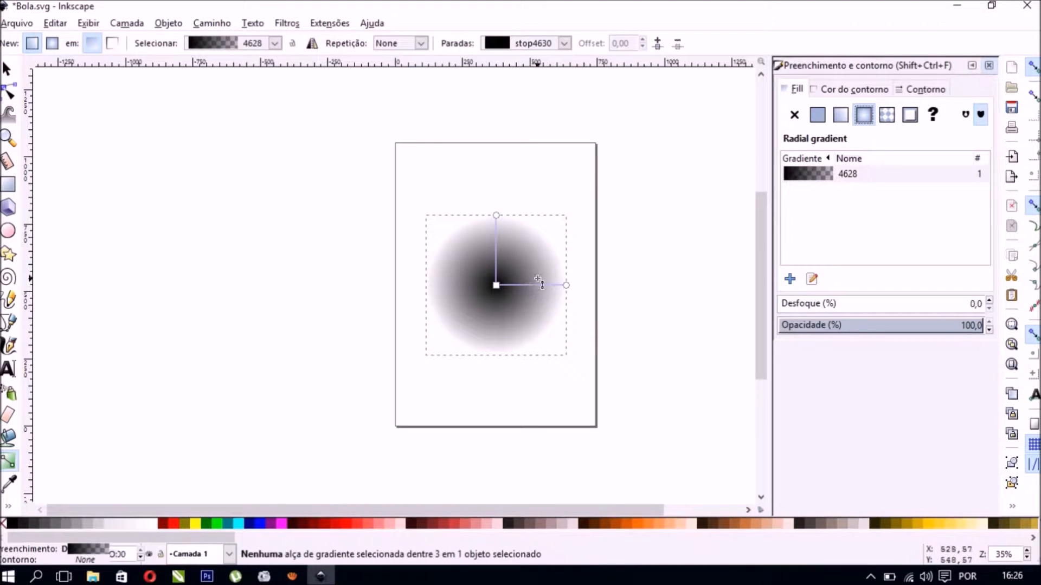
click(566, 285)
click(496, 215)
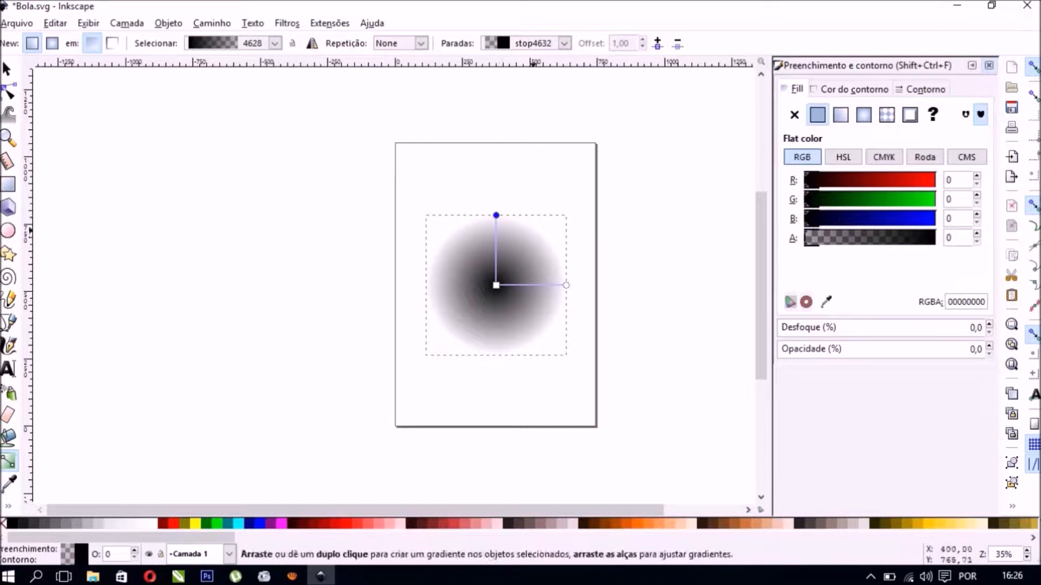
click(566, 285)
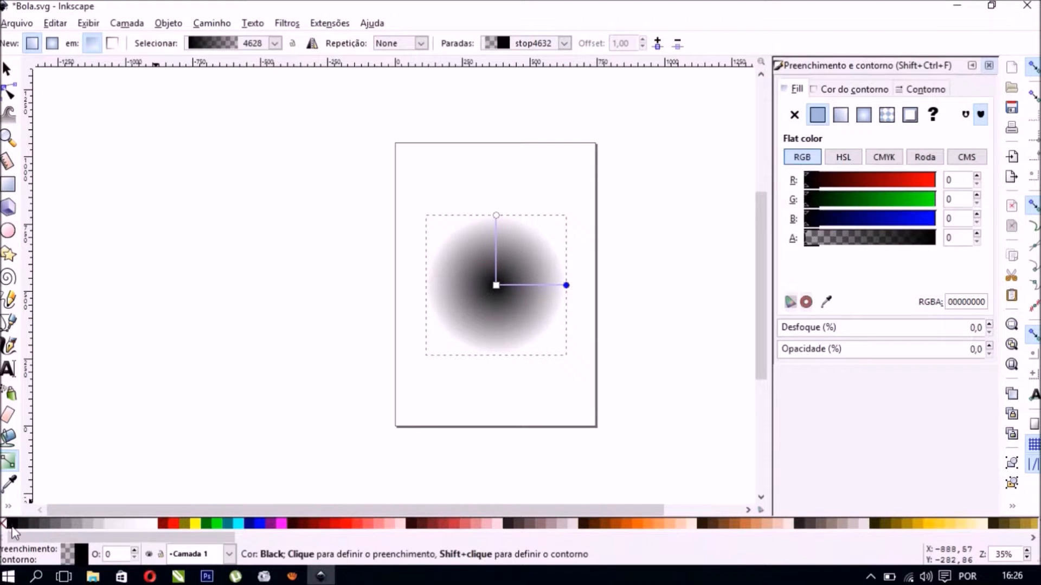
click(12, 528)
click(496, 285)
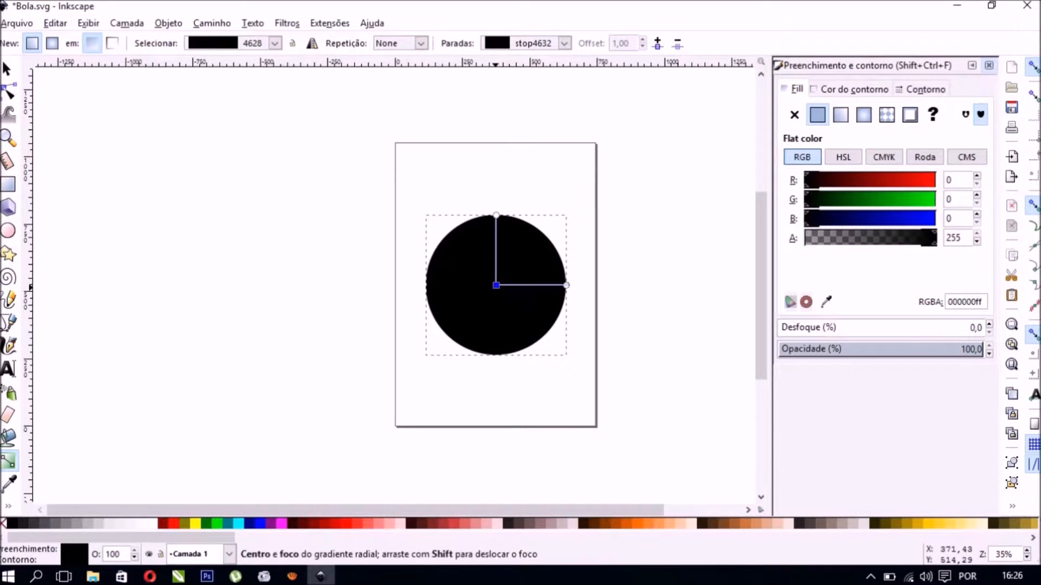
click(70, 524)
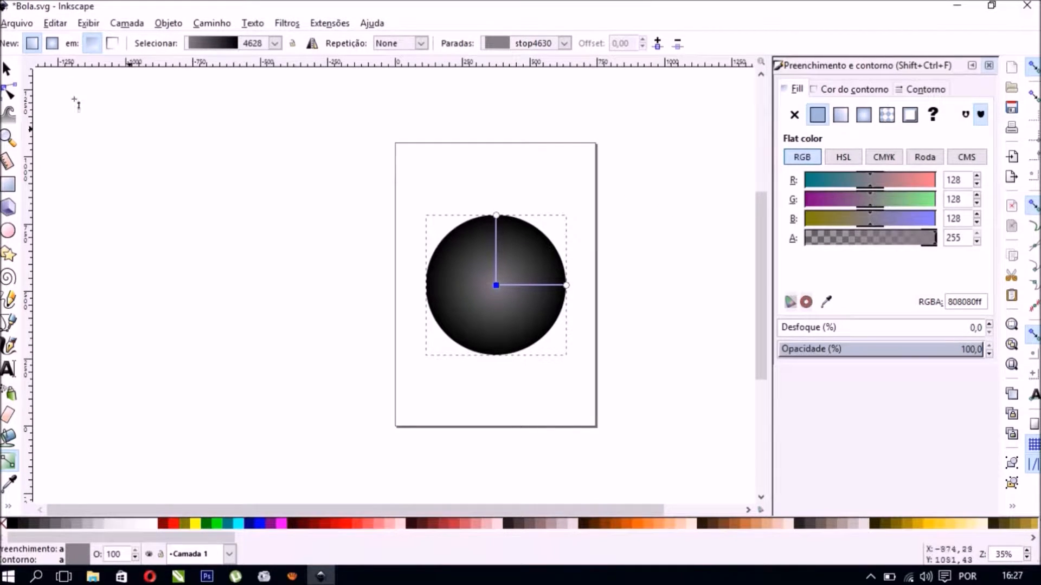
click(7, 69)
key(Escape)
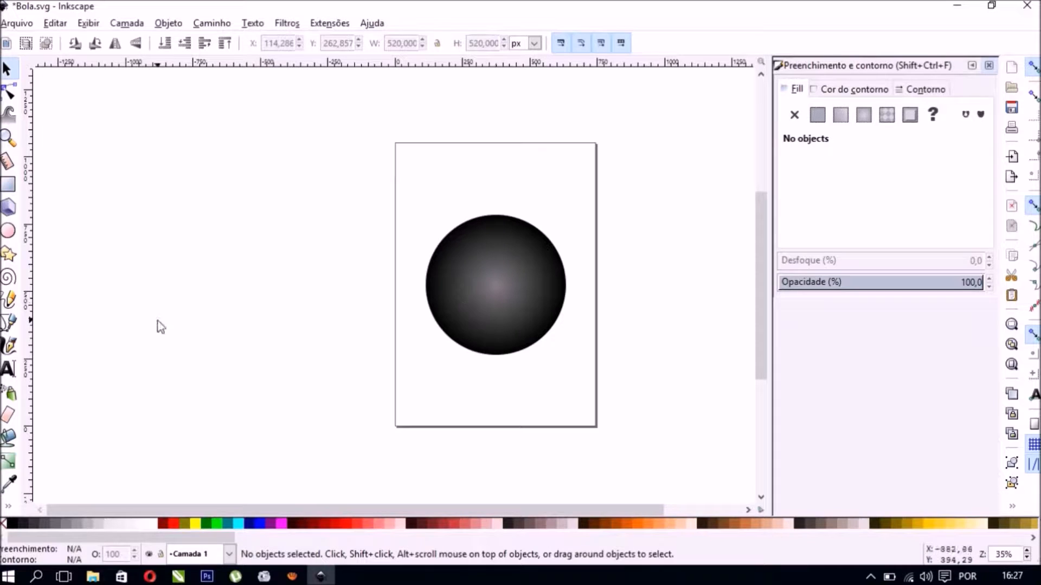
Step: Draw a grey circle about 226 px in diameter and place it on the lower-right part of the ball
click(10, 231)
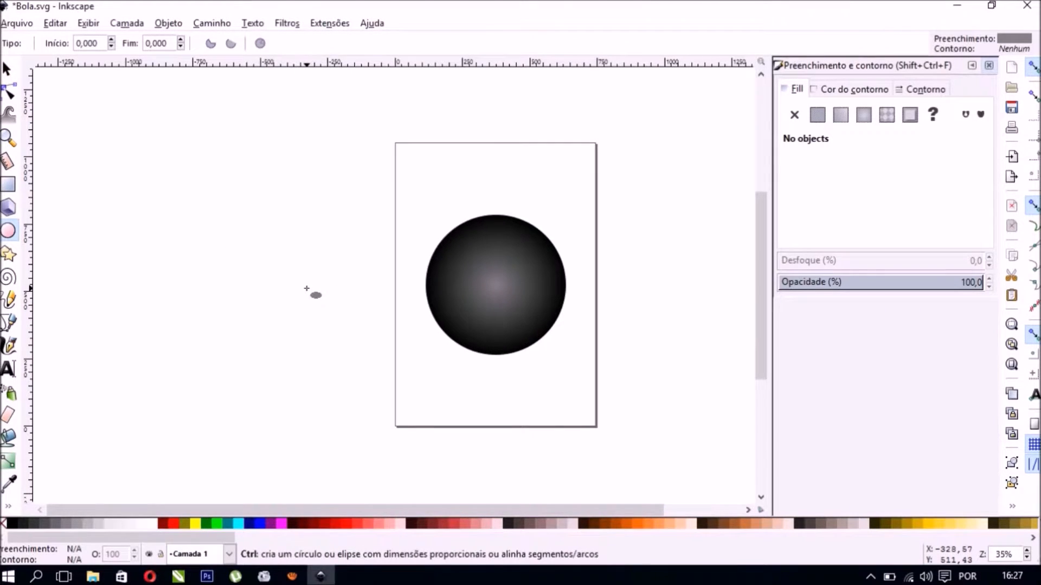
drag(306, 288, 368, 349)
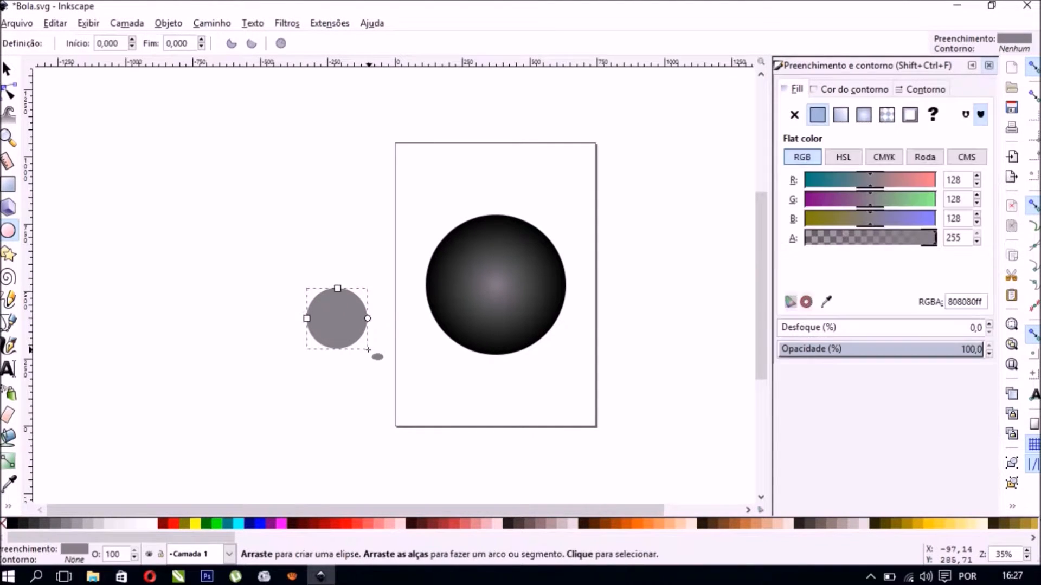
click(6, 69)
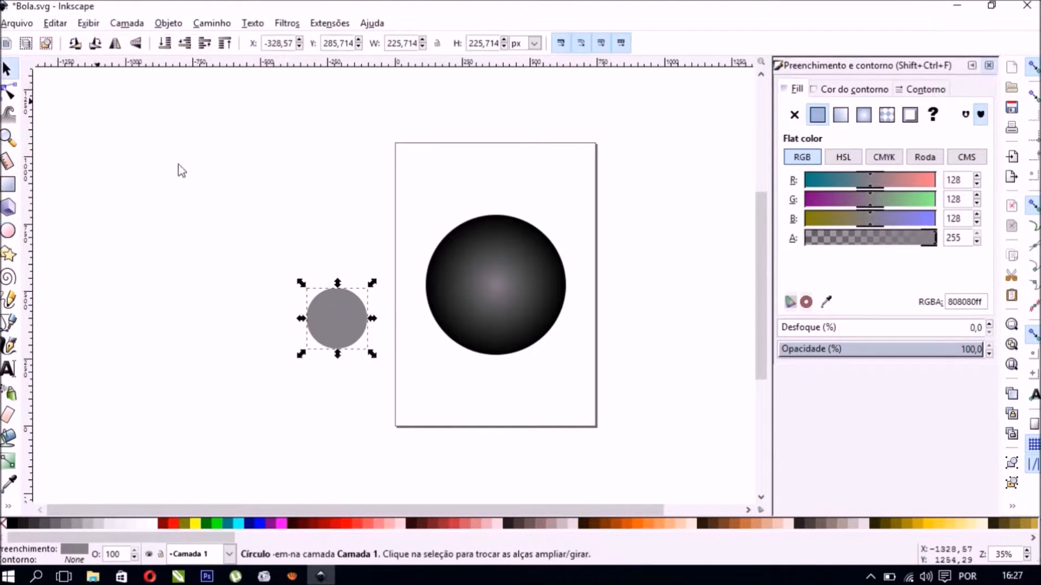
drag(334, 320, 518, 308)
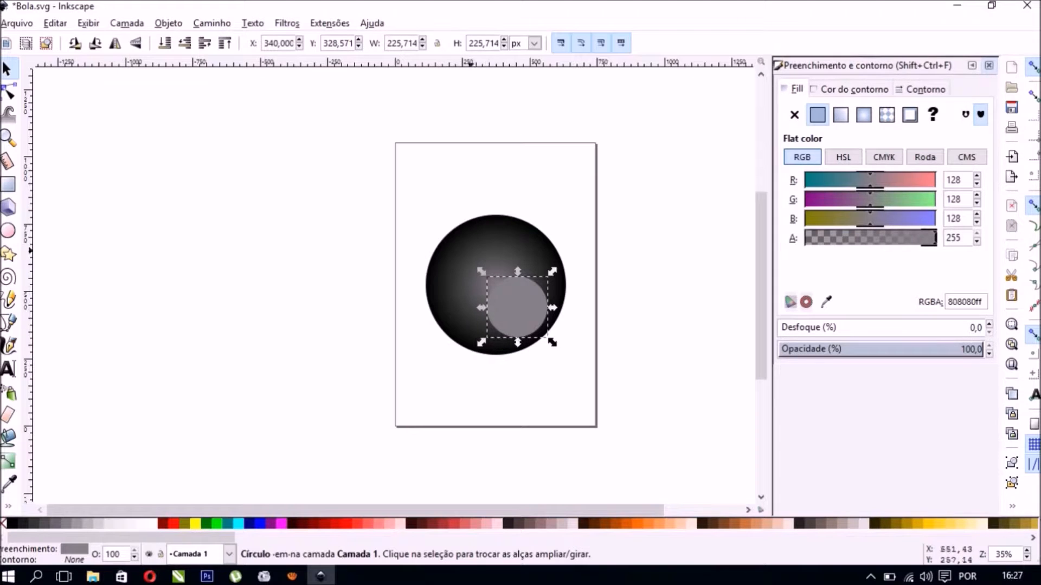
Step: Fill the small circle with a radial gradient running from white at the centre to light grey b3b3b3 at the edge
click(441, 252)
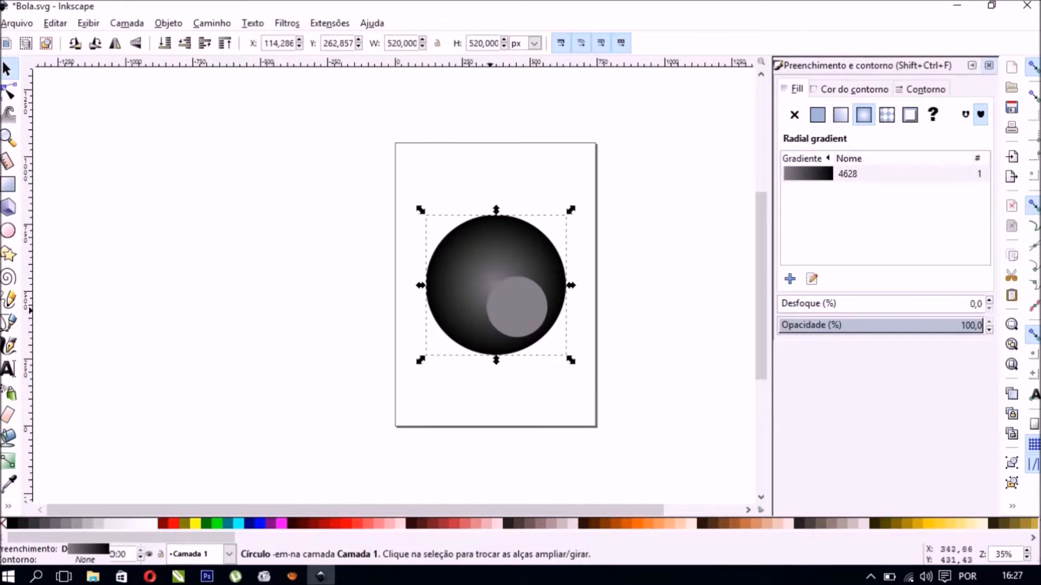
click(518, 337)
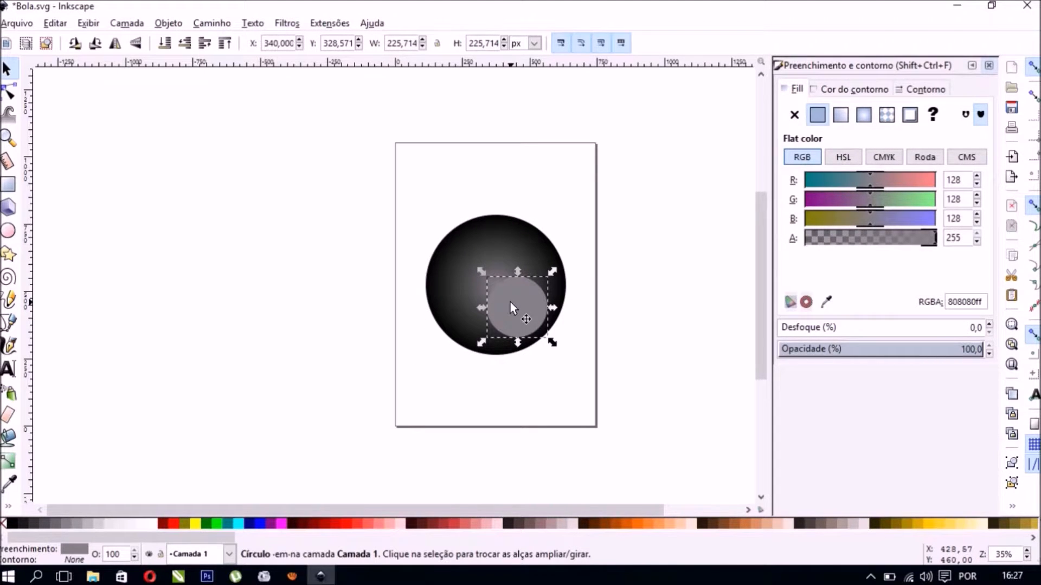
click(866, 115)
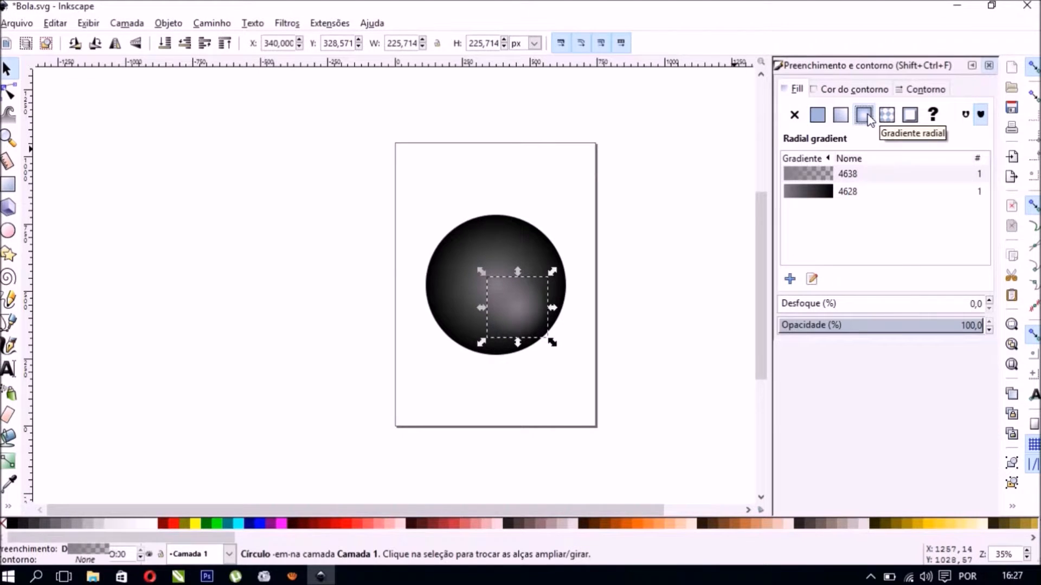
click(11, 462)
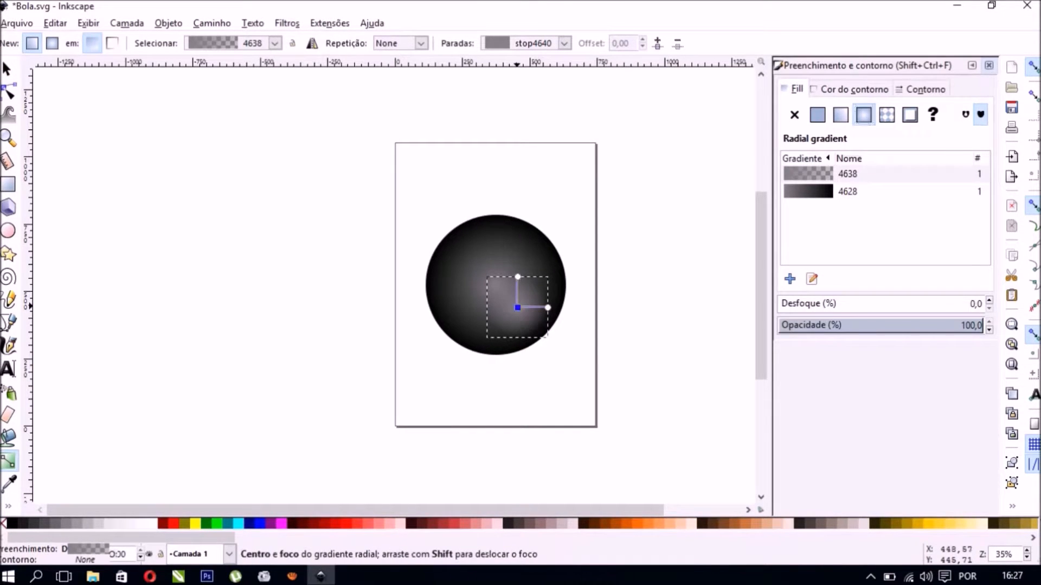
click(517, 307)
click(155, 527)
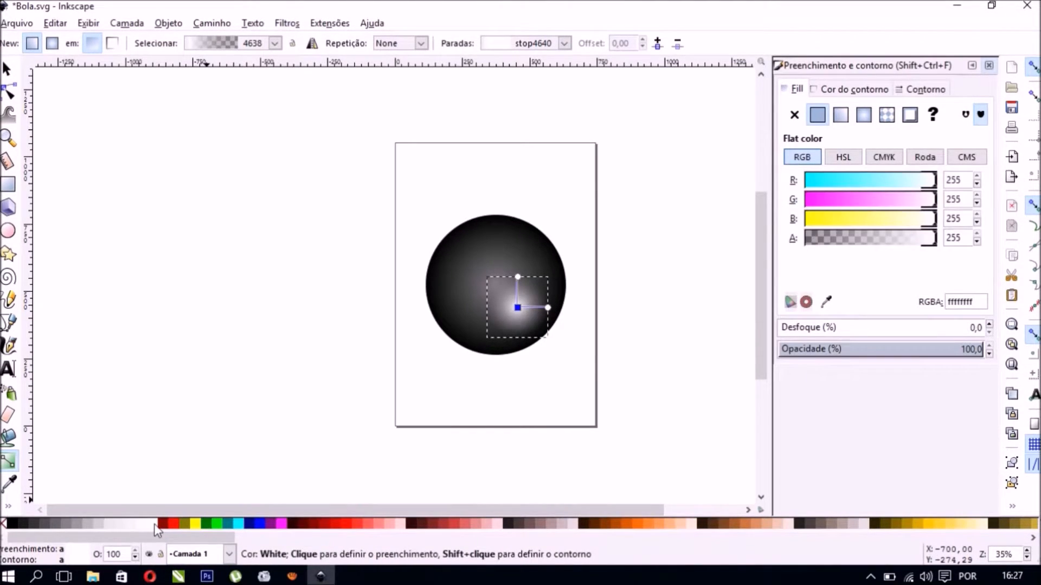
click(548, 307)
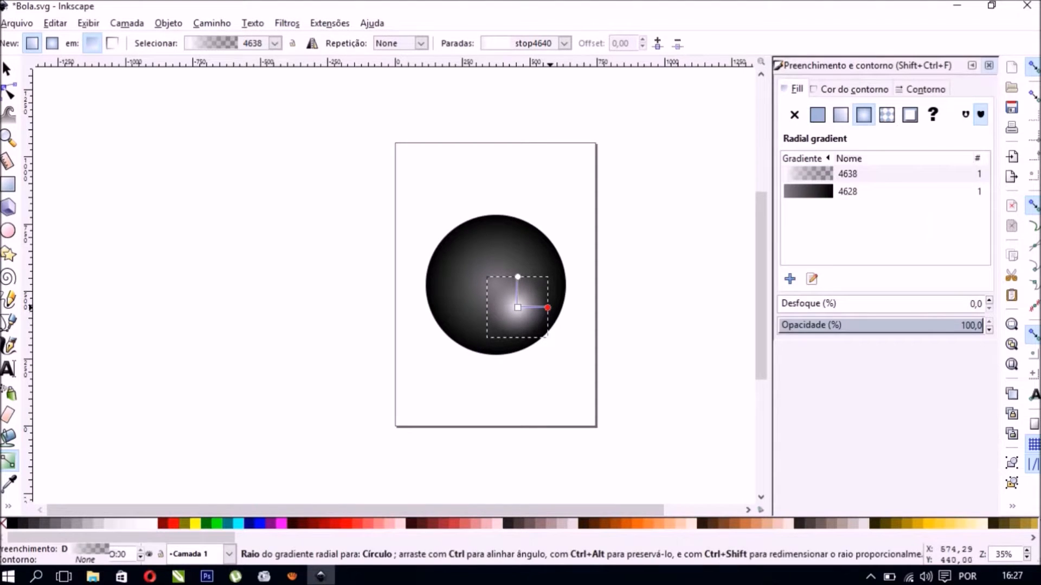
click(93, 524)
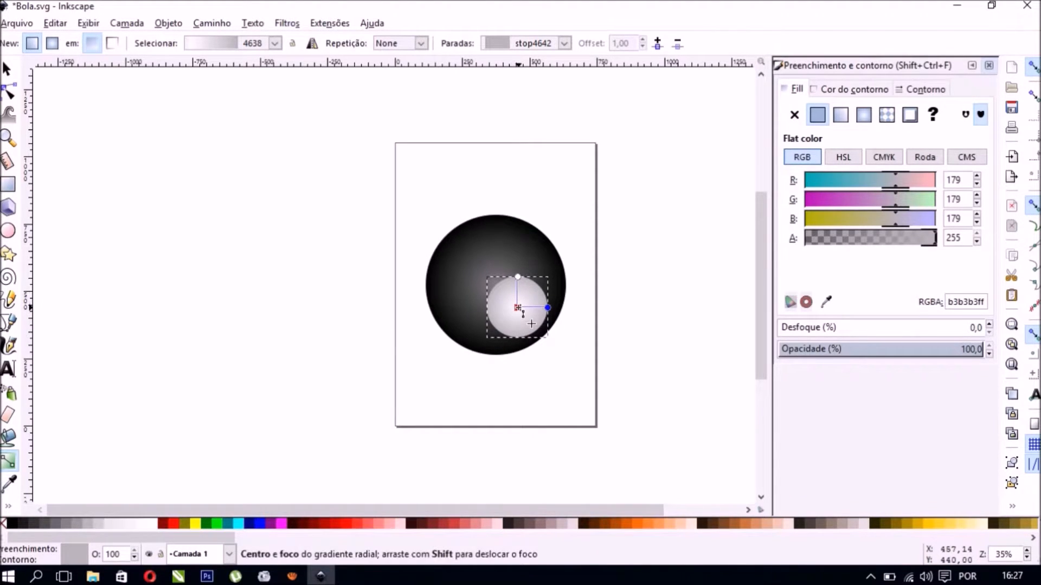
Step: Shift the small circle's gradient centre to its upper-left edge and extend both radii diagonally for a softer highlight
mouse_move(517, 307)
mouse_down()
mouse_move(501, 292)
mouse_move(511, 301)
mouse_up()
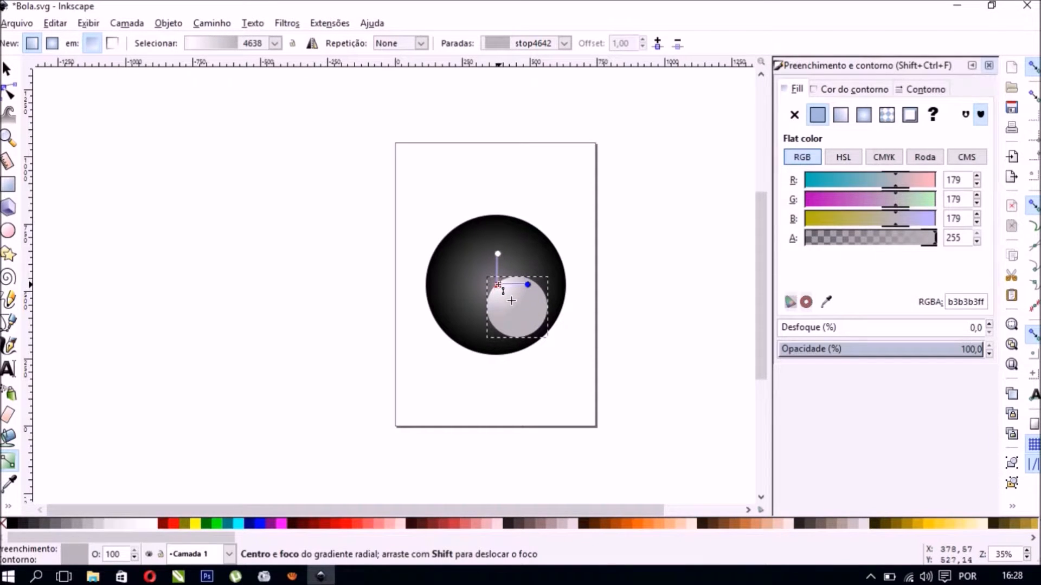
click(541, 301)
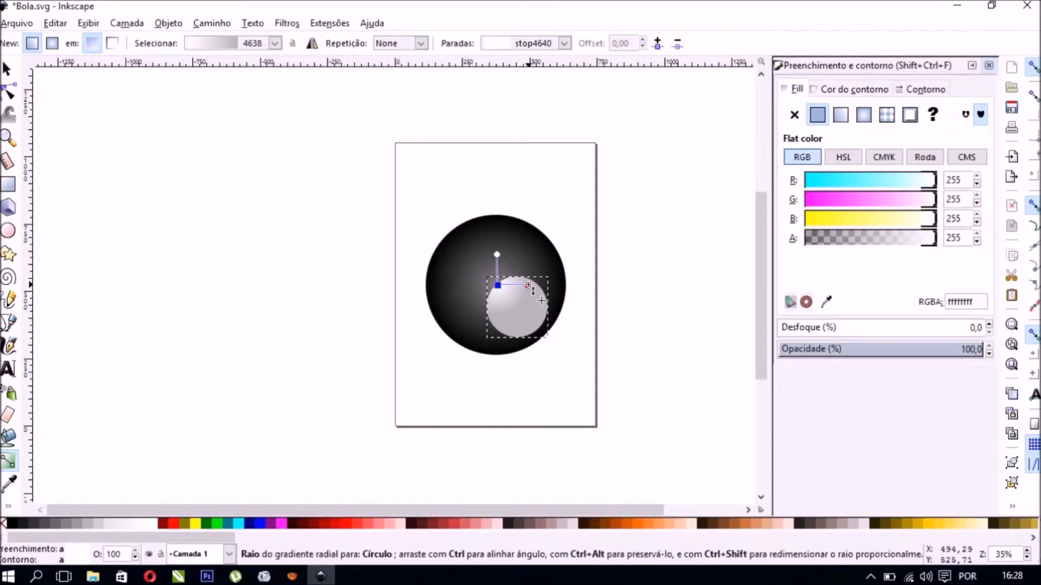
drag(541, 301, 551, 342)
drag(518, 263, 537, 247)
click(536, 245)
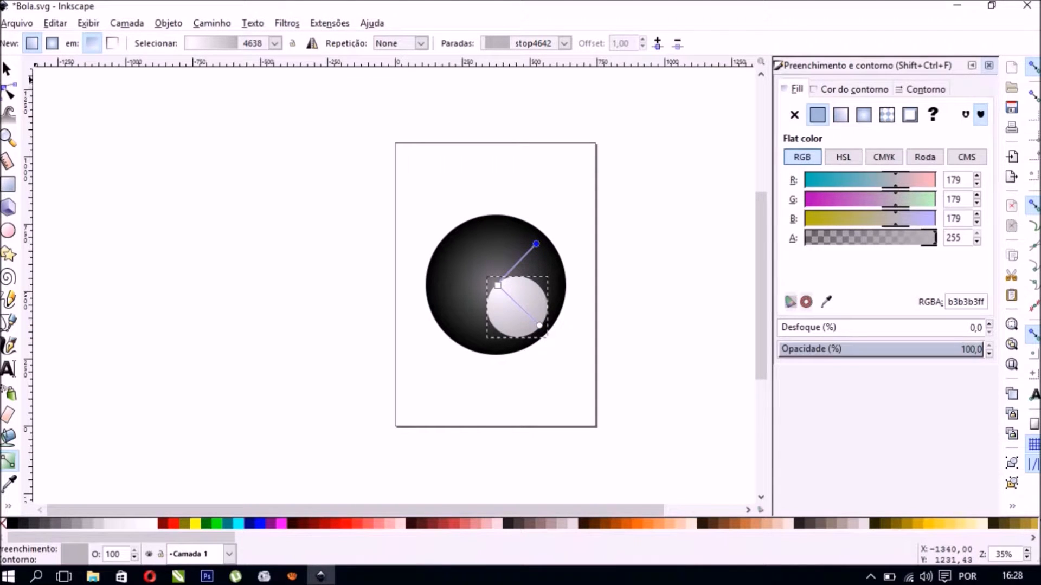
click(7, 68)
click(486, 200)
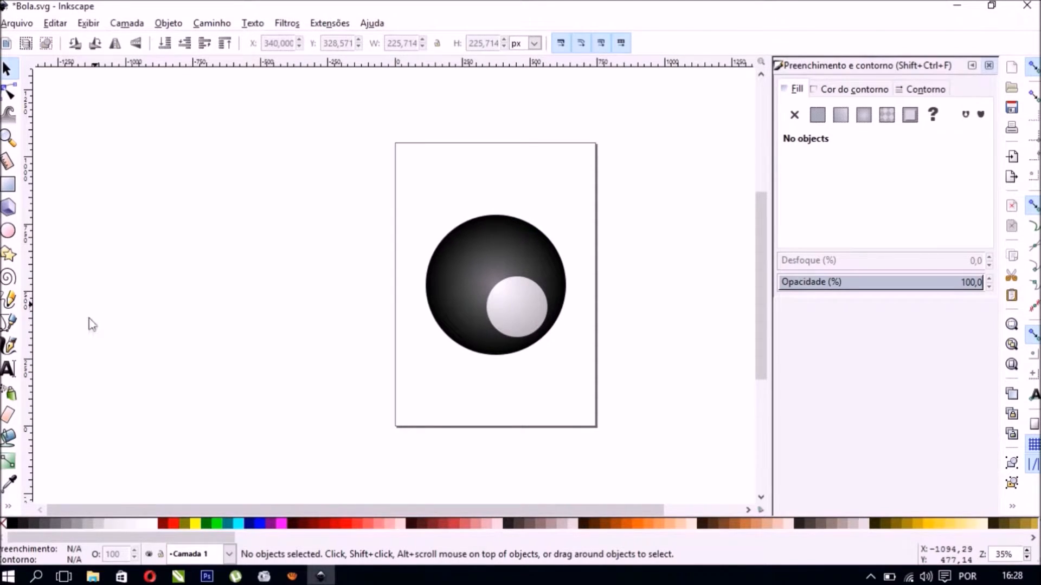
Step: Add the text "8" to the left of the page and enlarge it to about 114 × 168 px
click(10, 369)
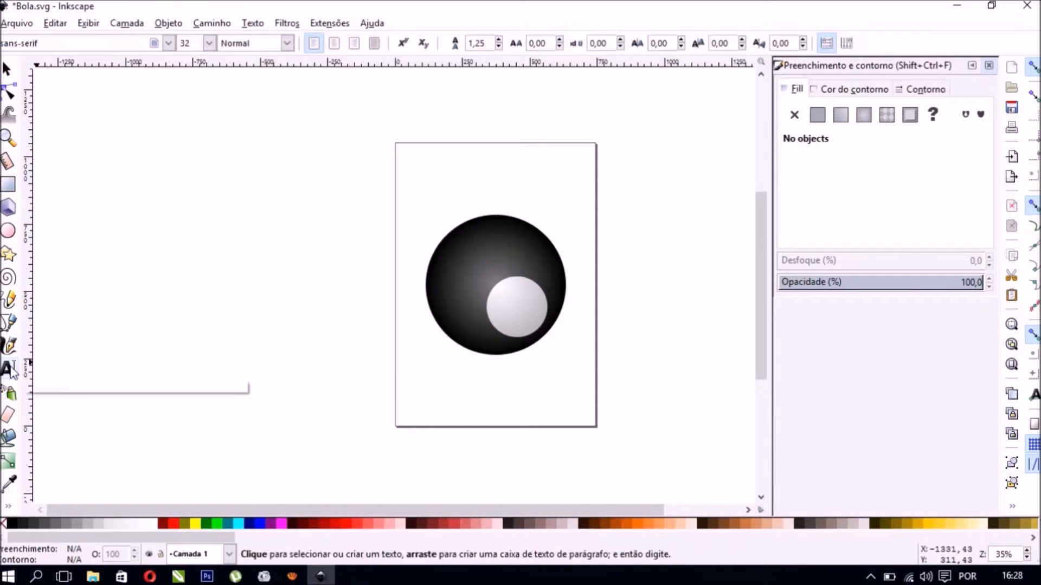
click(269, 332)
text(a)
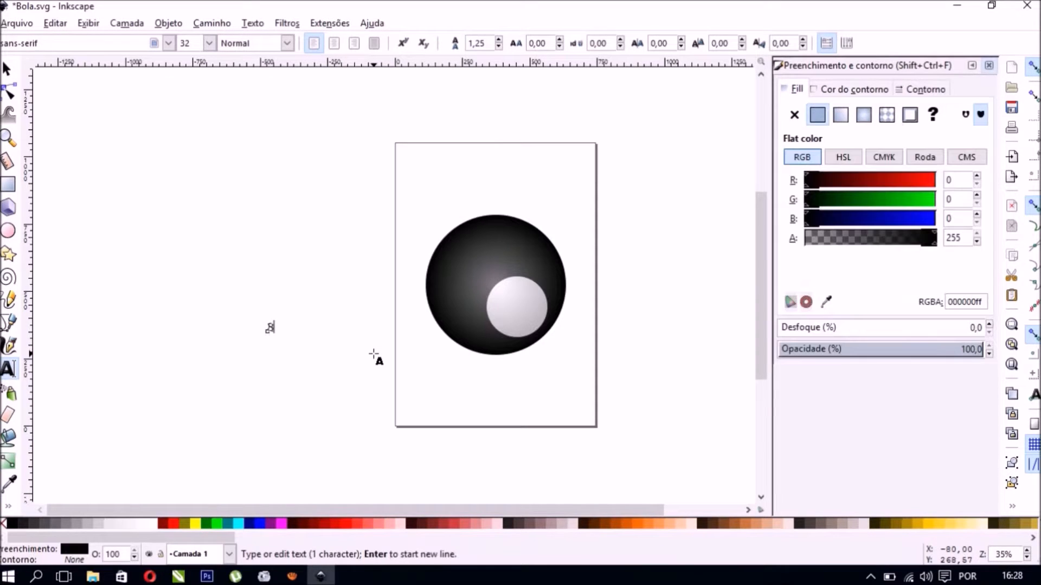
click(8, 69)
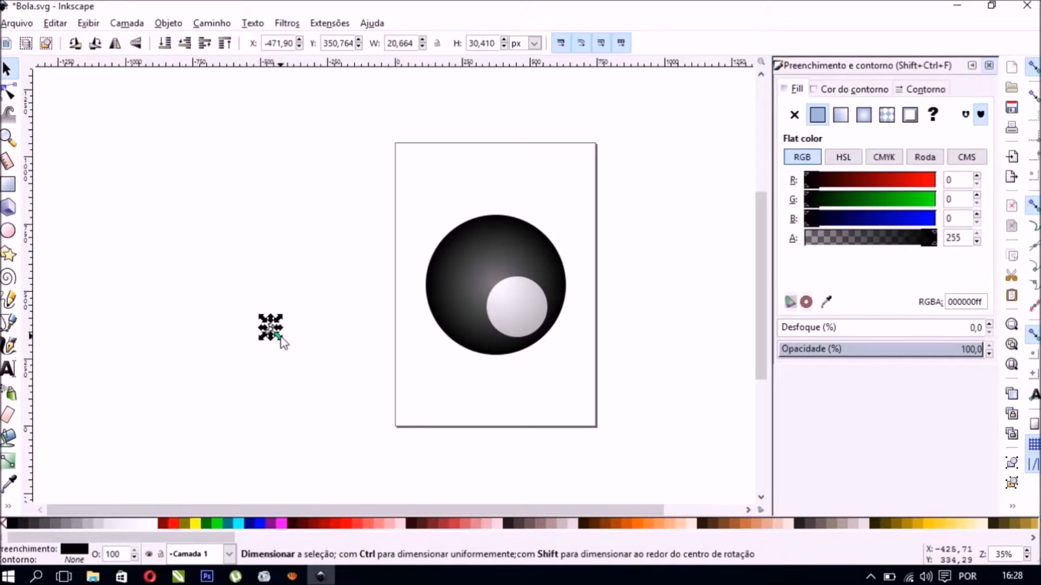
drag(281, 340, 315, 371)
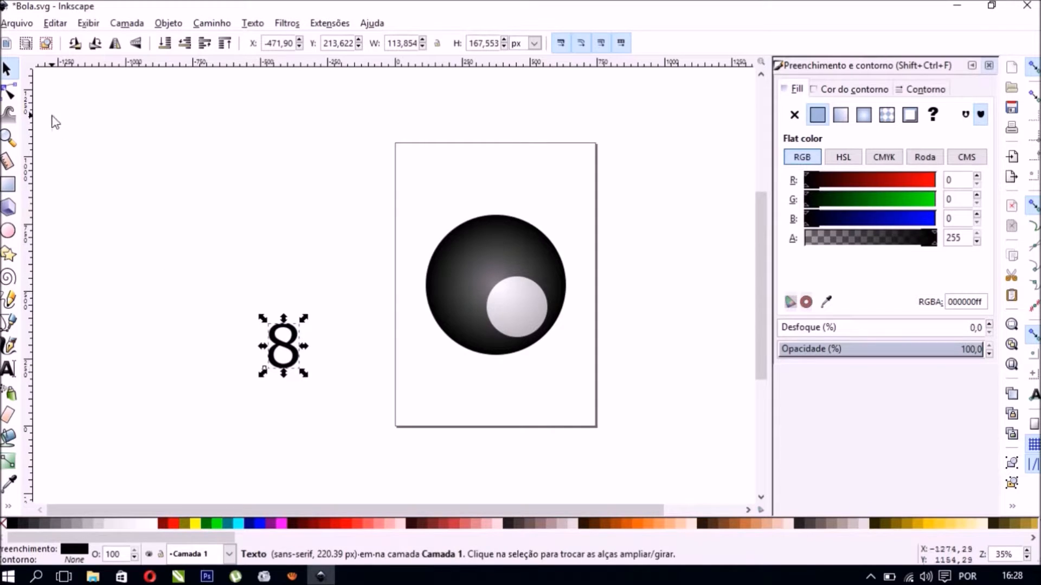
Step: Place the 8 in the middle of the small light circle and rotate it slightly clockwise
drag(297, 352, 525, 307)
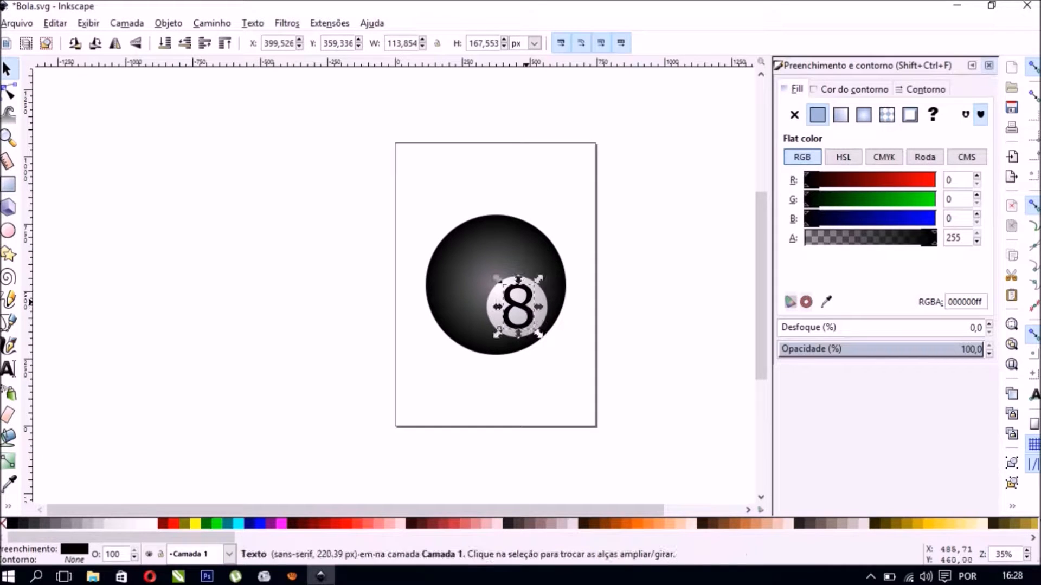
click(526, 308)
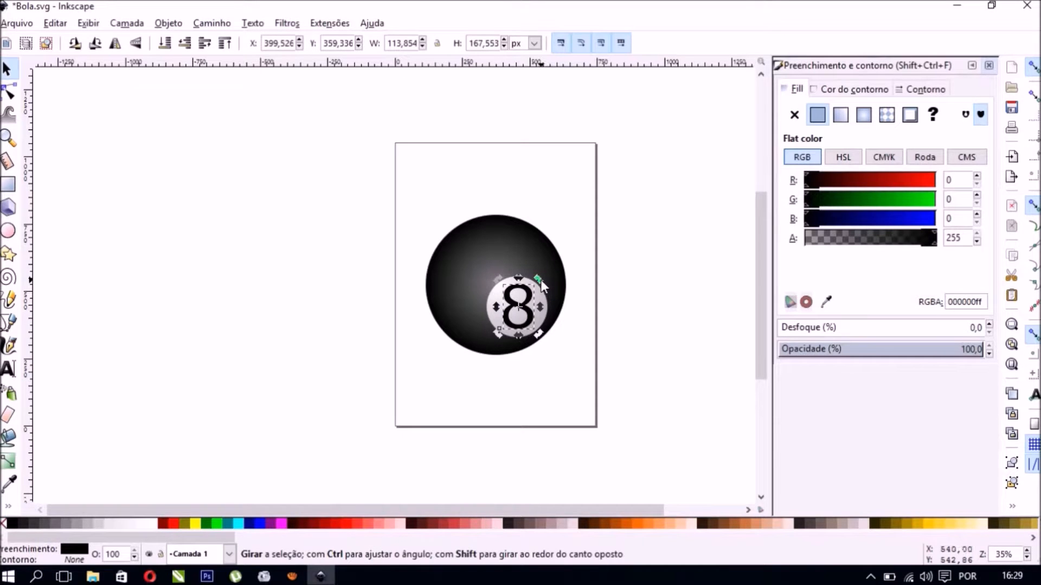
mouse_move(542, 280)
mouse_down()
mouse_move(518, 274)
mouse_move(543, 286)
mouse_up()
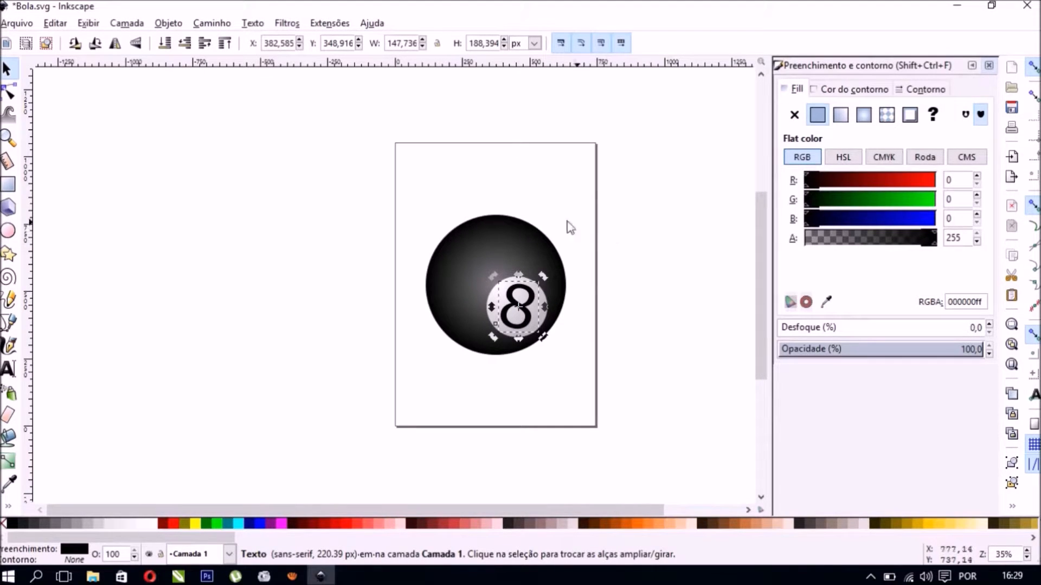
Step: Draw an ellipse about 354 × 231 px and centre it horizontally over the upper part of the ball
click(536, 205)
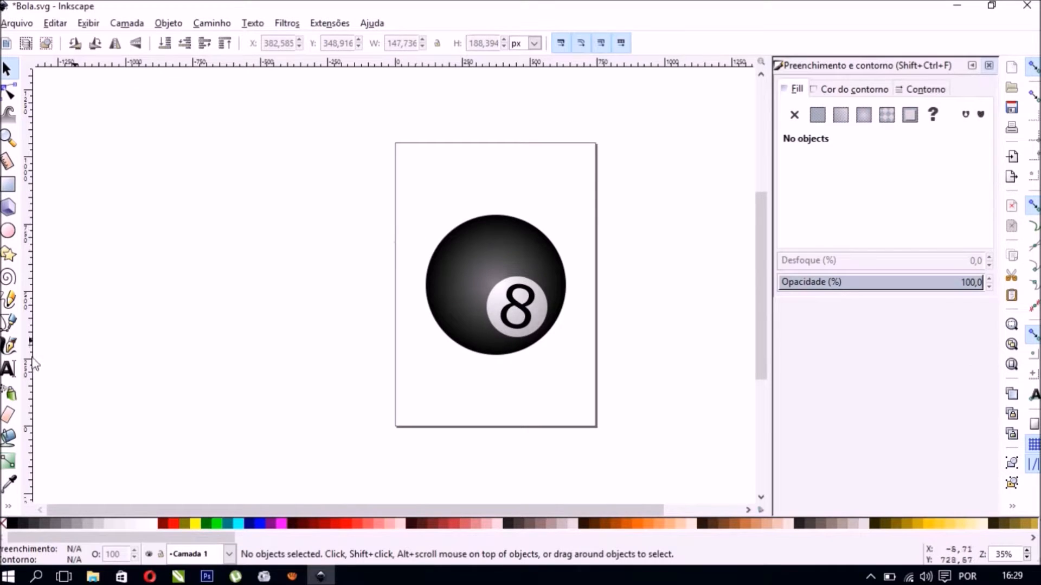
click(8, 232)
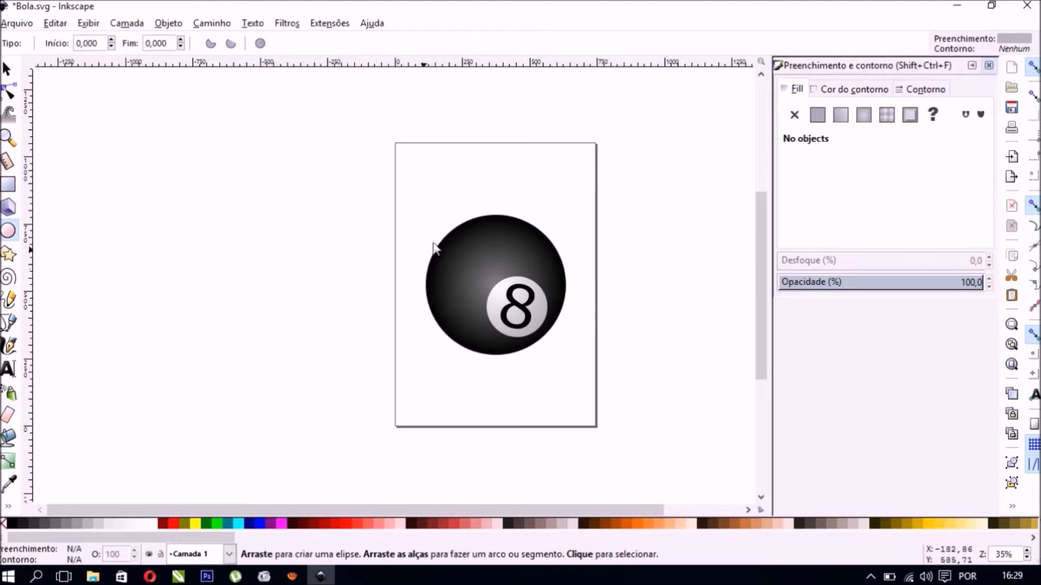
mouse_move(427, 229)
mouse_down()
mouse_move(525, 278)
mouse_move(534, 290)
mouse_move(524, 293)
mouse_up()
click(7, 69)
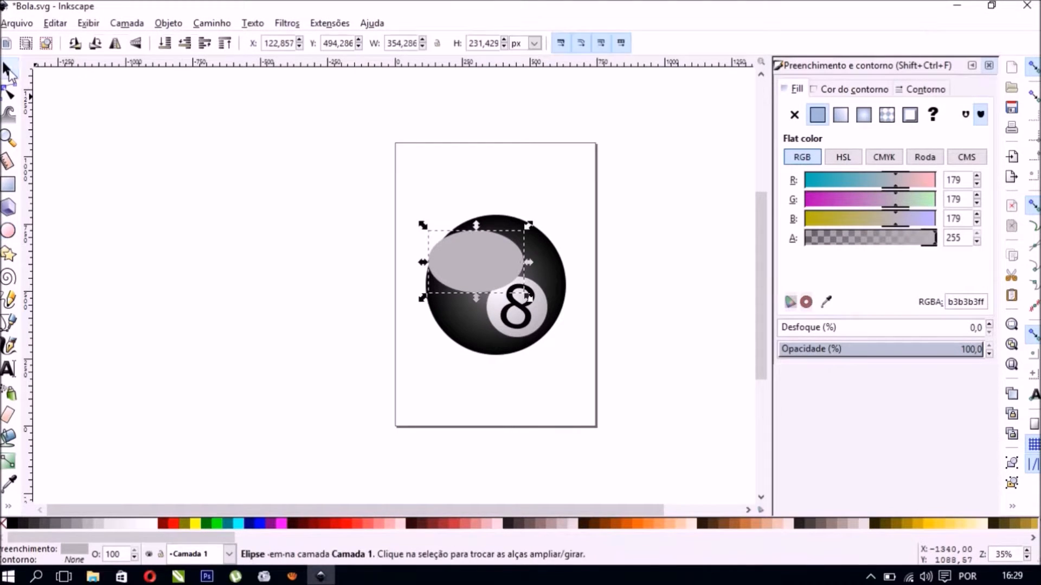
drag(479, 248, 499, 236)
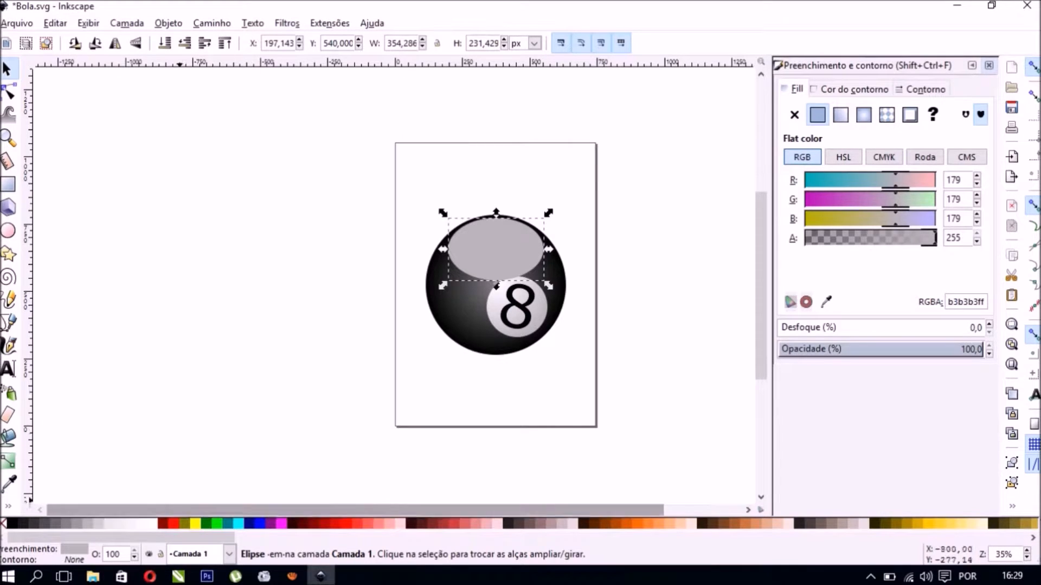
Step: Fill the upper ellipse with a linear gradient from white to transparent, with 80% opacity and 8% blur
click(152, 525)
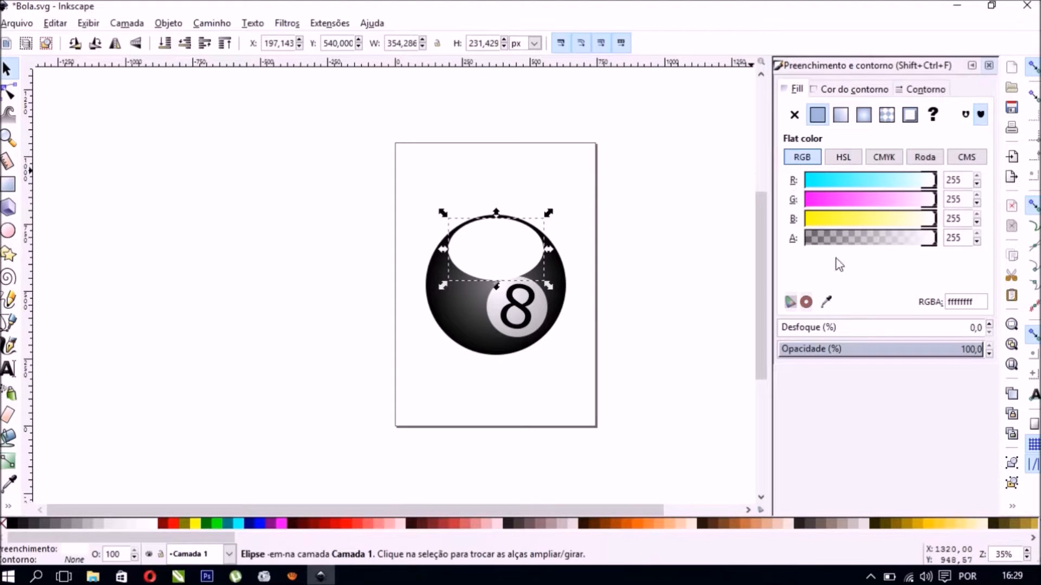
click(841, 116)
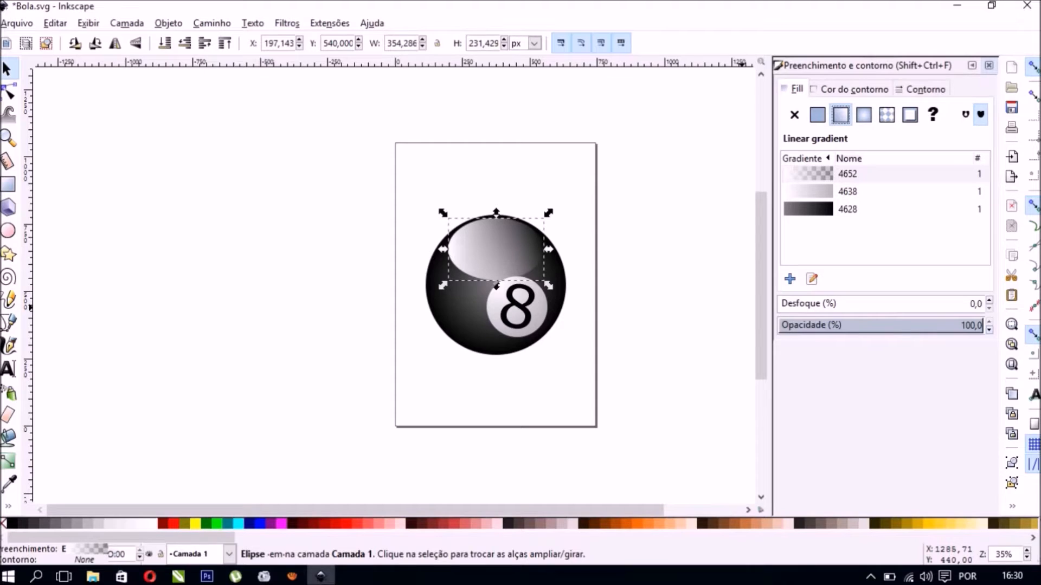
click(989, 330)
click(990, 330)
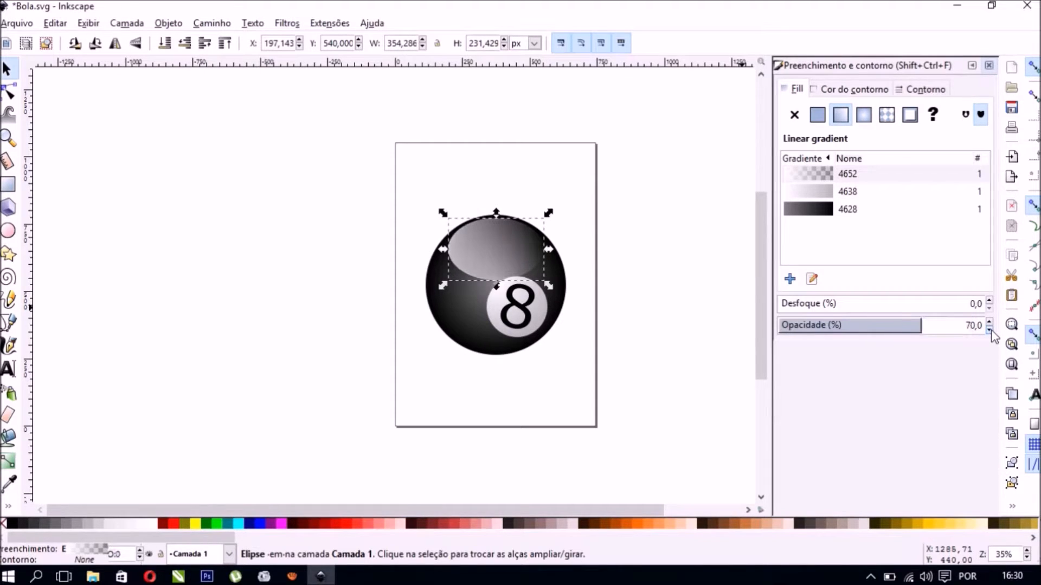
click(990, 321)
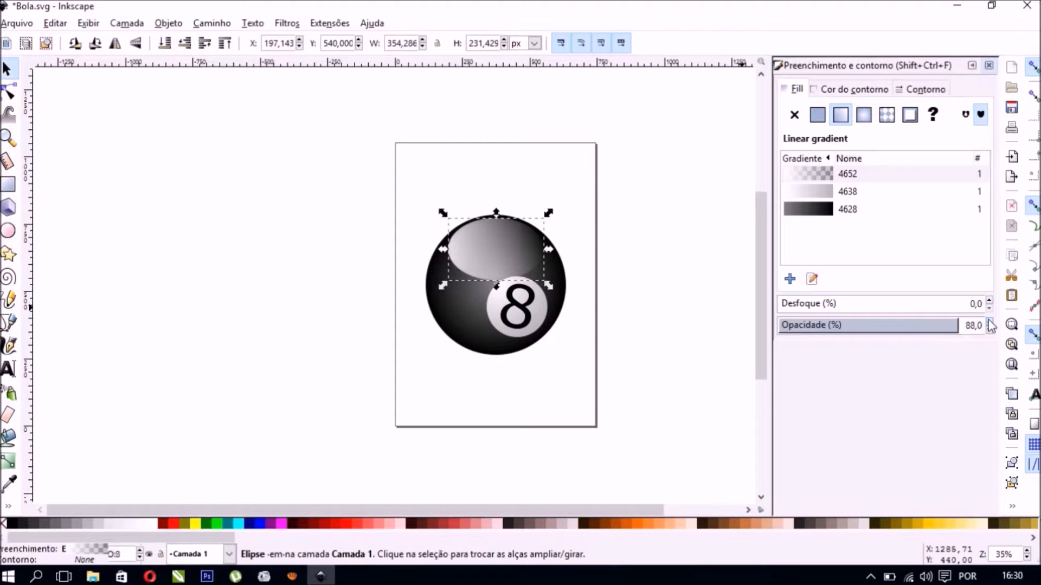
click(989, 332)
click(989, 299)
click(988, 301)
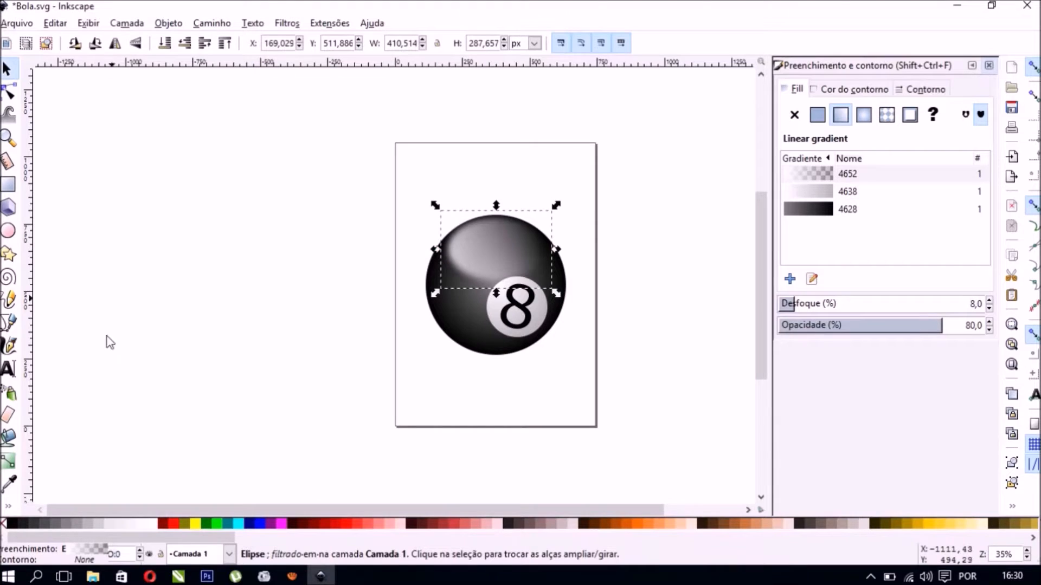
Step: Reorient the highlight's gradient vertically so white at the upper edge fades downward, and set its opacity to 100%
click(6, 465)
drag(448, 249, 495, 222)
drag(544, 249, 507, 290)
drag(492, 273, 496, 275)
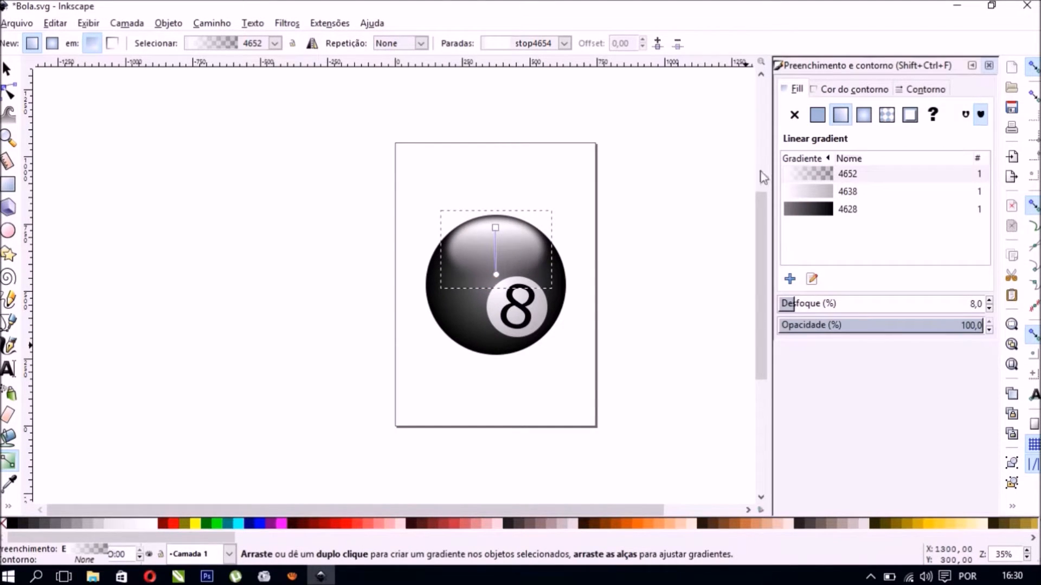
click(602, 157)
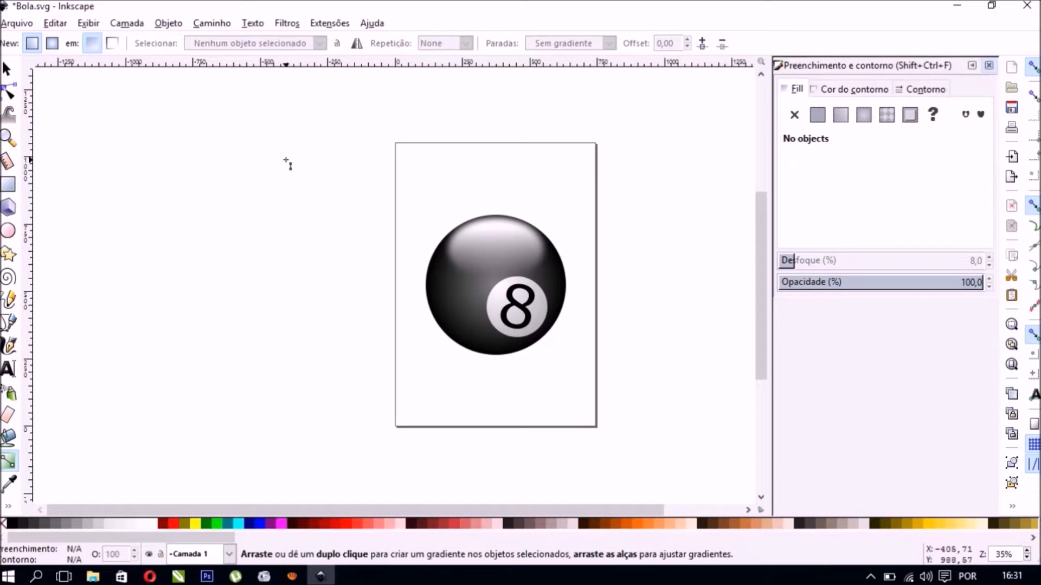
Step: Narrow the highlight ellipse symmetrically to about 373 px wide and nudge it slightly down
click(496, 247)
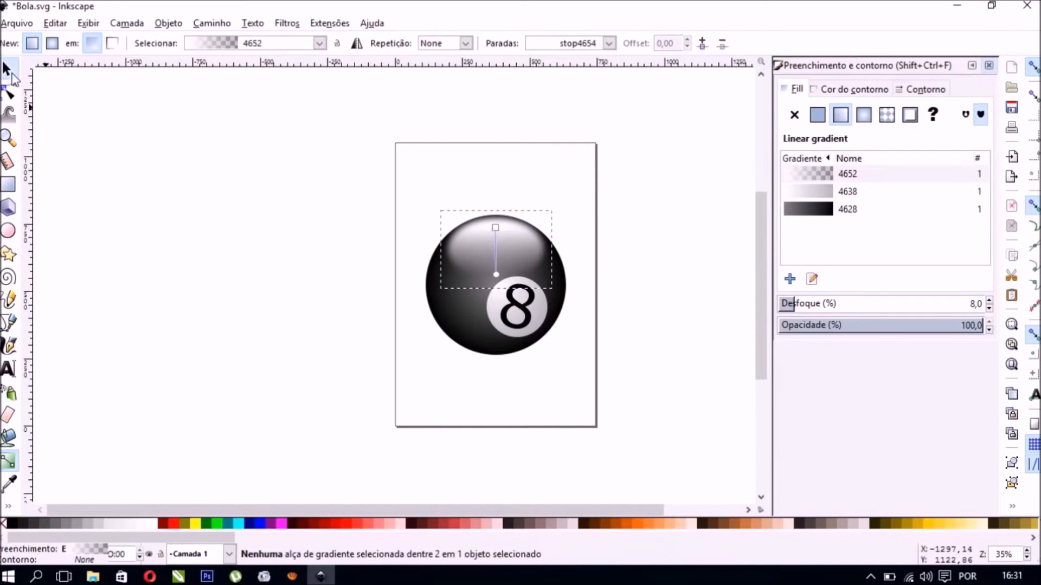
click(8, 69)
drag(557, 253, 551, 249)
key(Down)
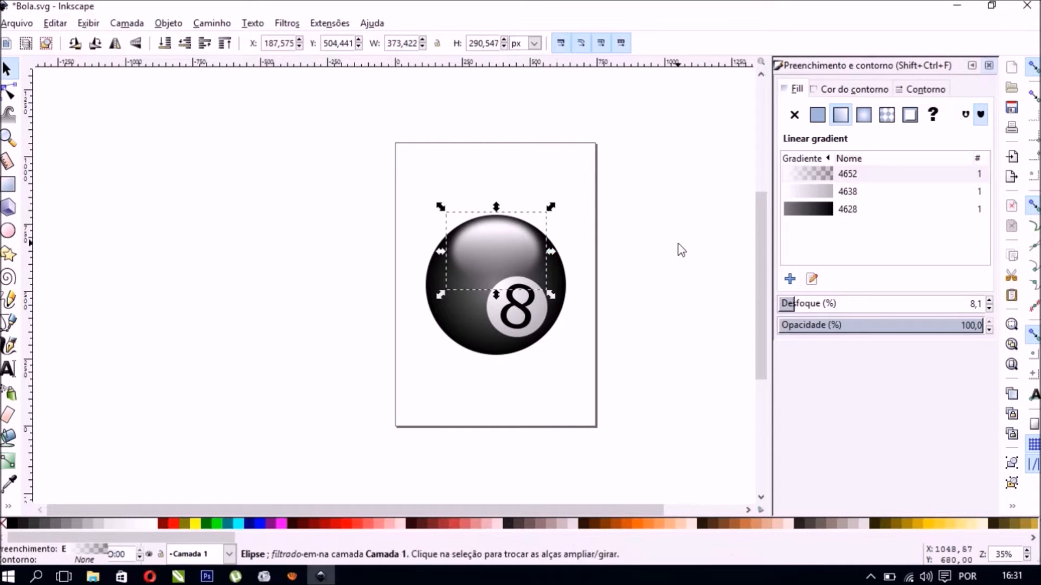
click(680, 249)
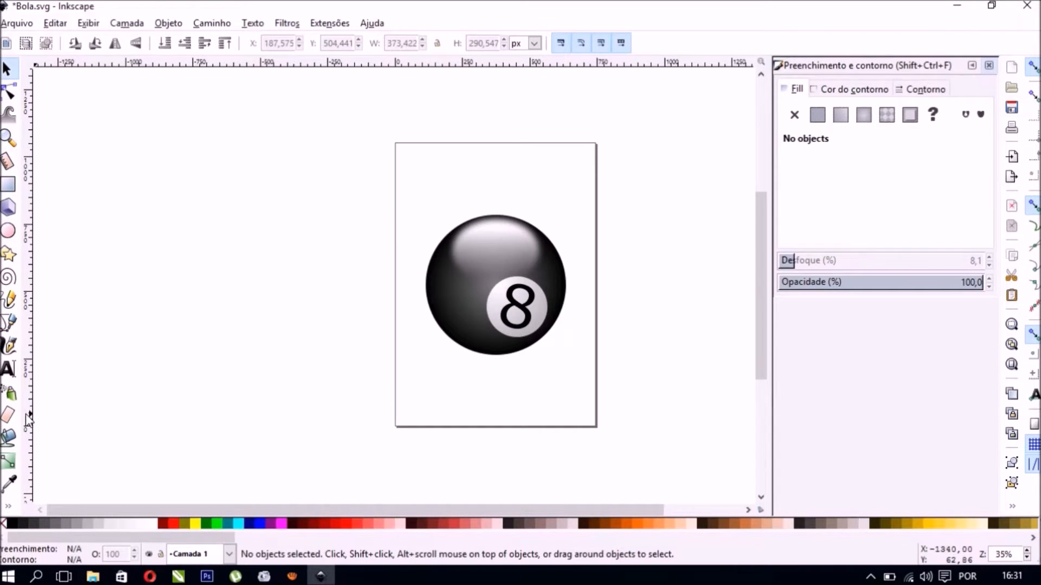
Step: Draw a flat black ellipse about 571 × 257 px beside the ball, overlapping the page's left edge
click(9, 232)
drag(295, 325, 405, 391)
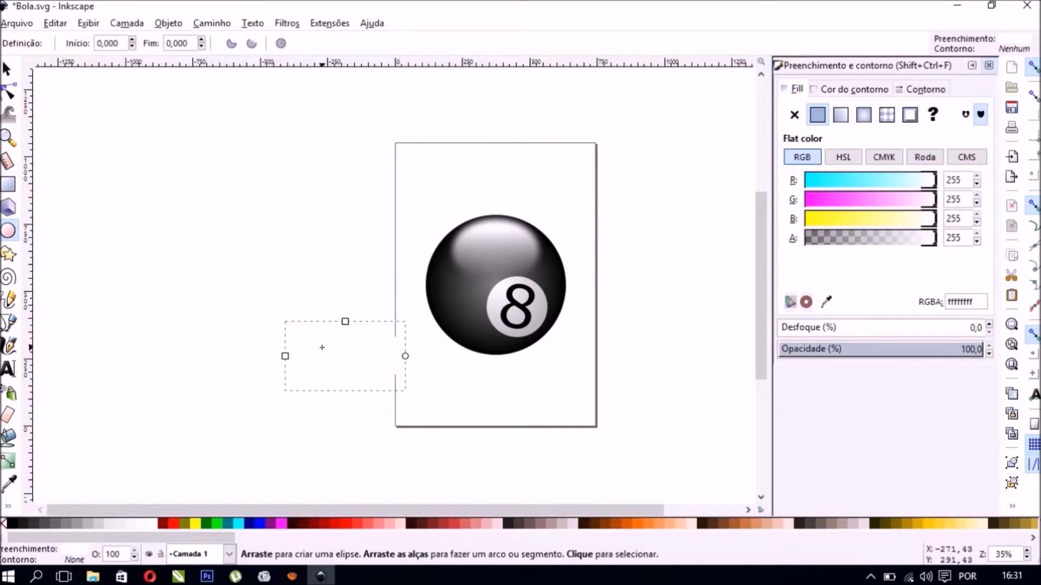
click(11, 523)
click(7, 69)
drag(418, 357, 445, 359)
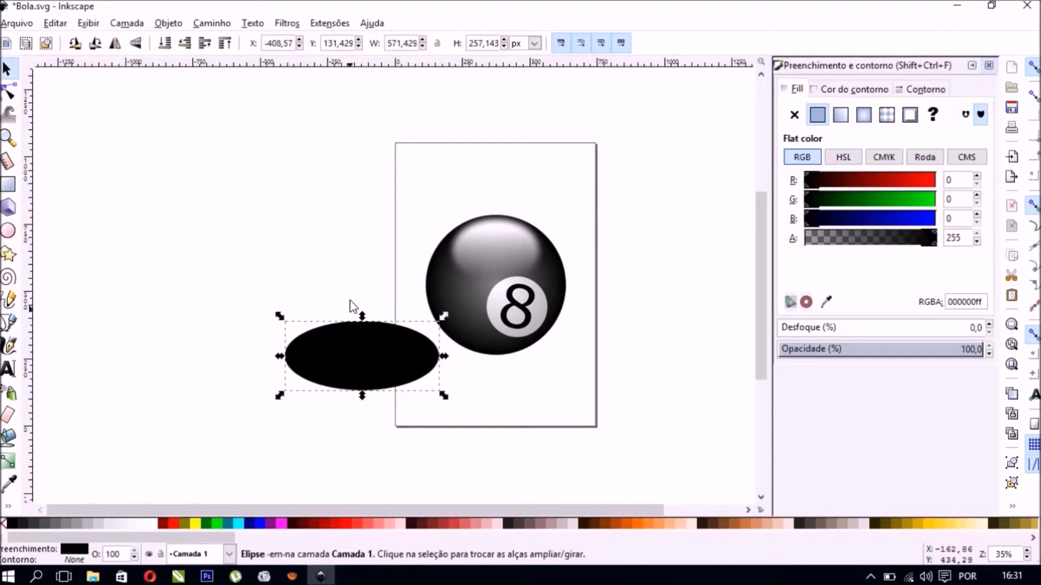
Step: Centre the black ellipse over the ball's lower edge and send it behind all other objects
drag(377, 358, 497, 350)
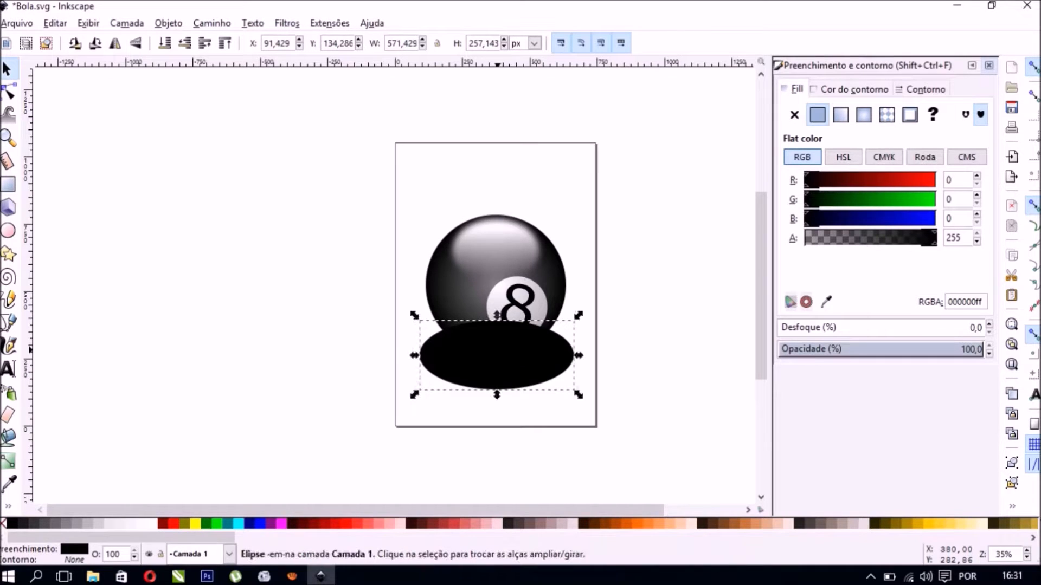
click(634, 256)
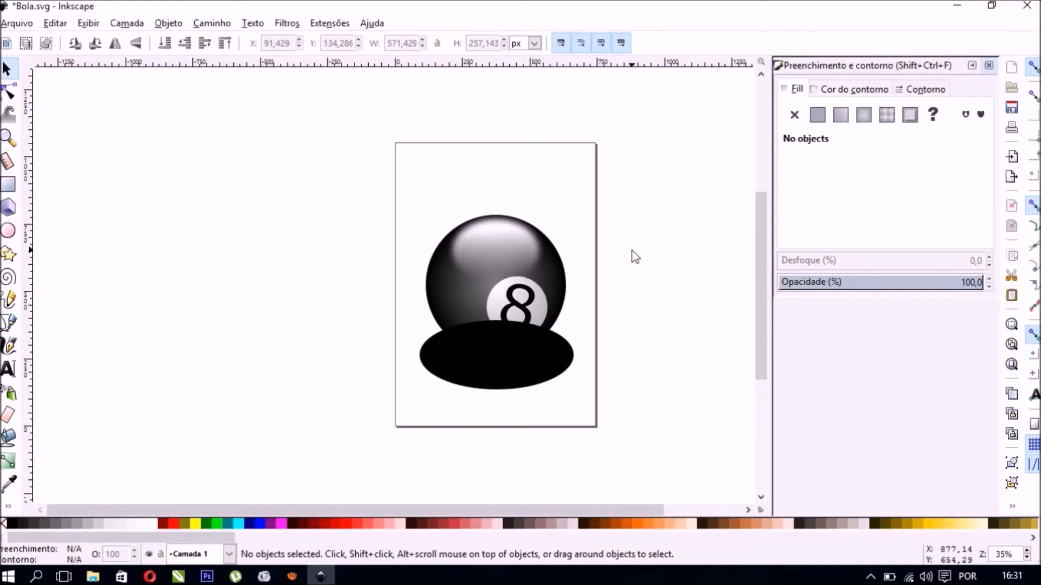
click(516, 365)
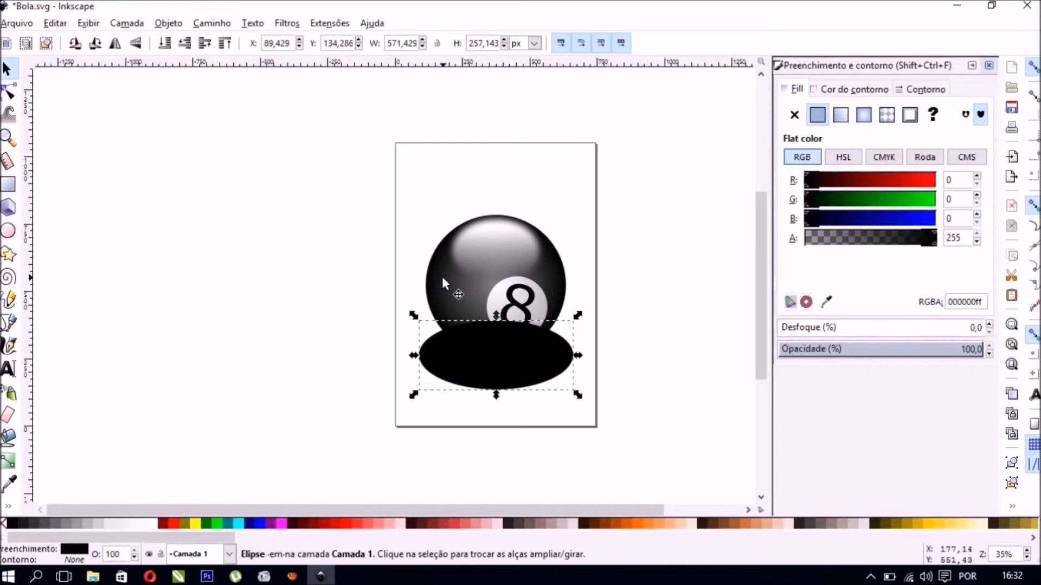
click(168, 25)
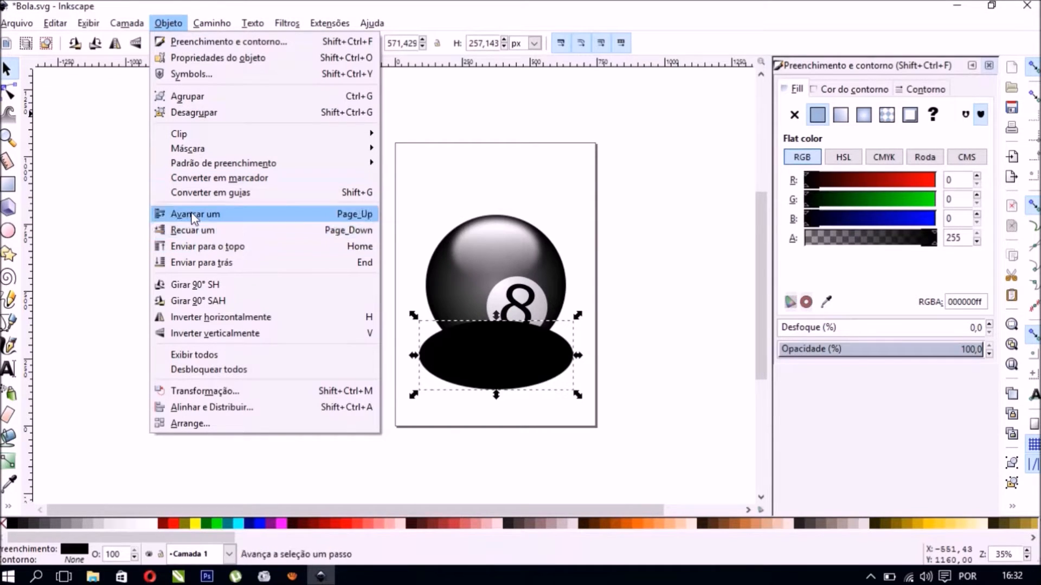
click(217, 268)
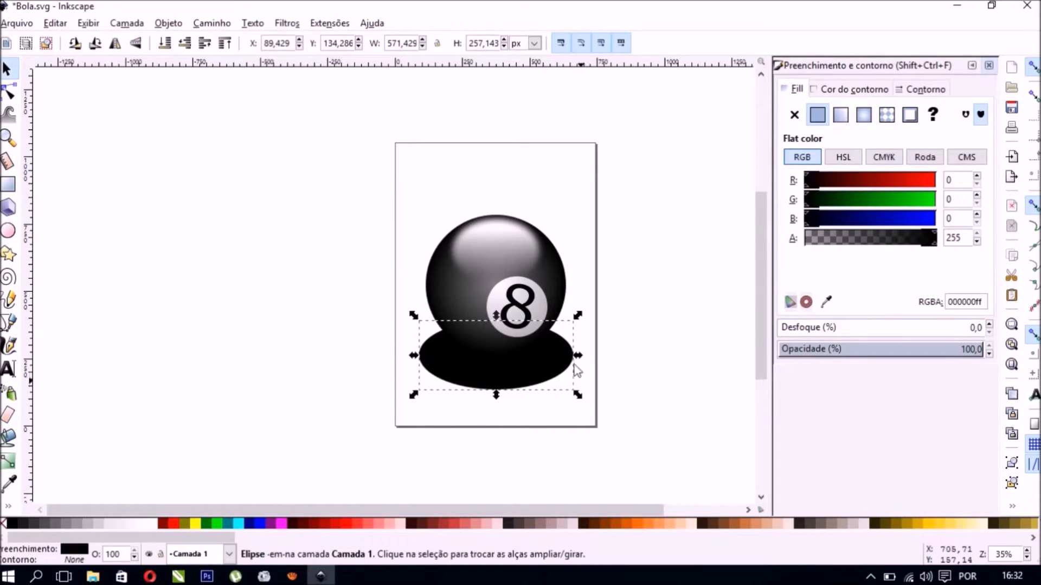
Step: Nudge the black shadow ellipse up by 10 px and set its blur to 30%
key(Up)
key(Up)
key(Up)
key(Up)
key(Up)
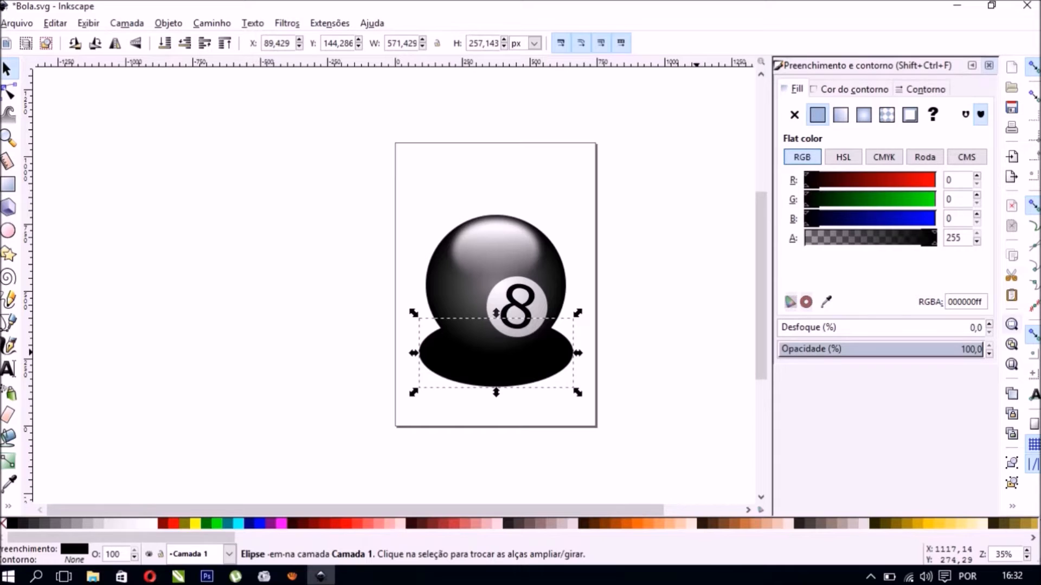
click(989, 324)
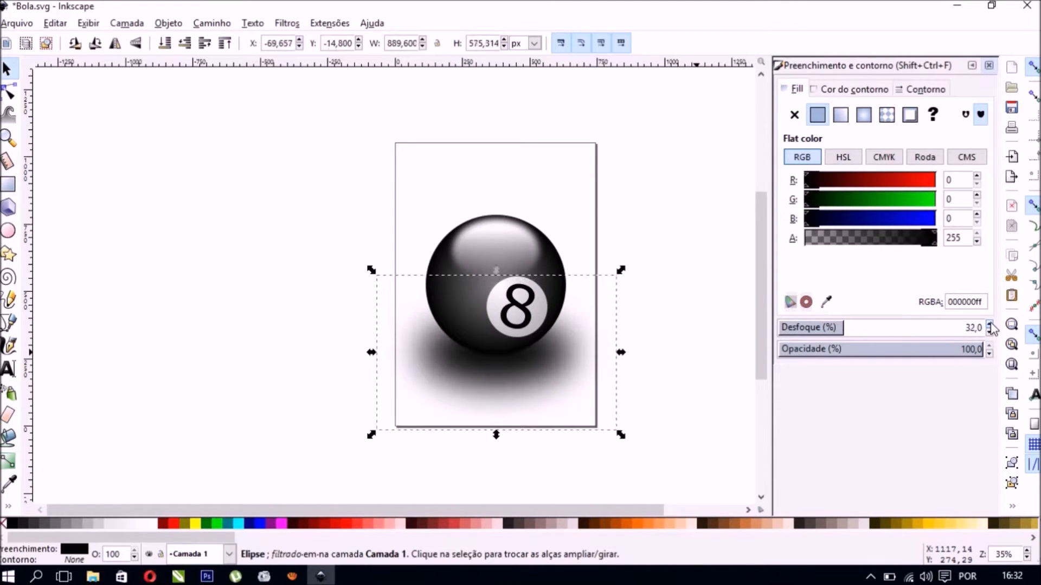
click(989, 333)
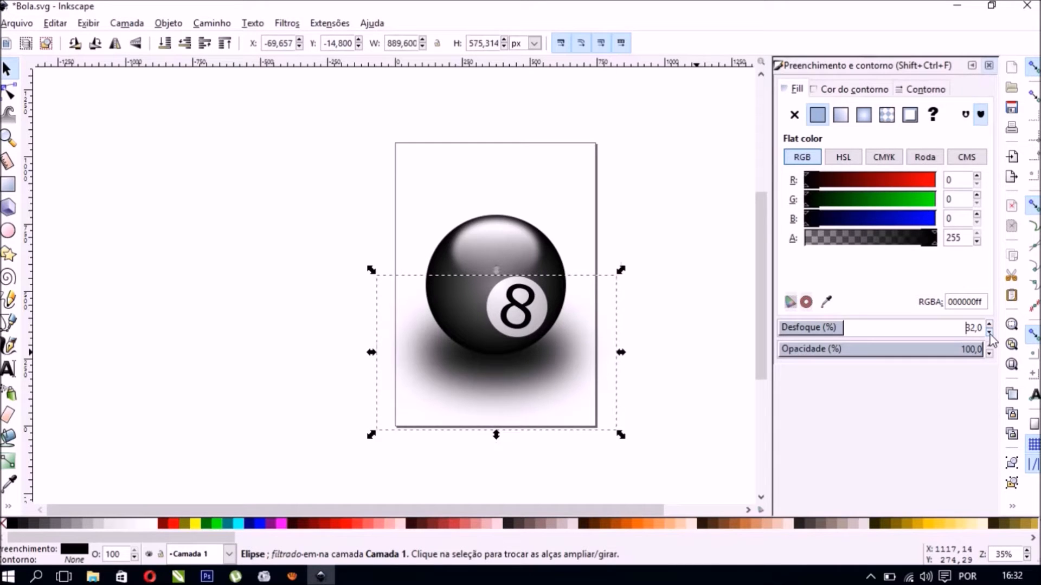
click(704, 319)
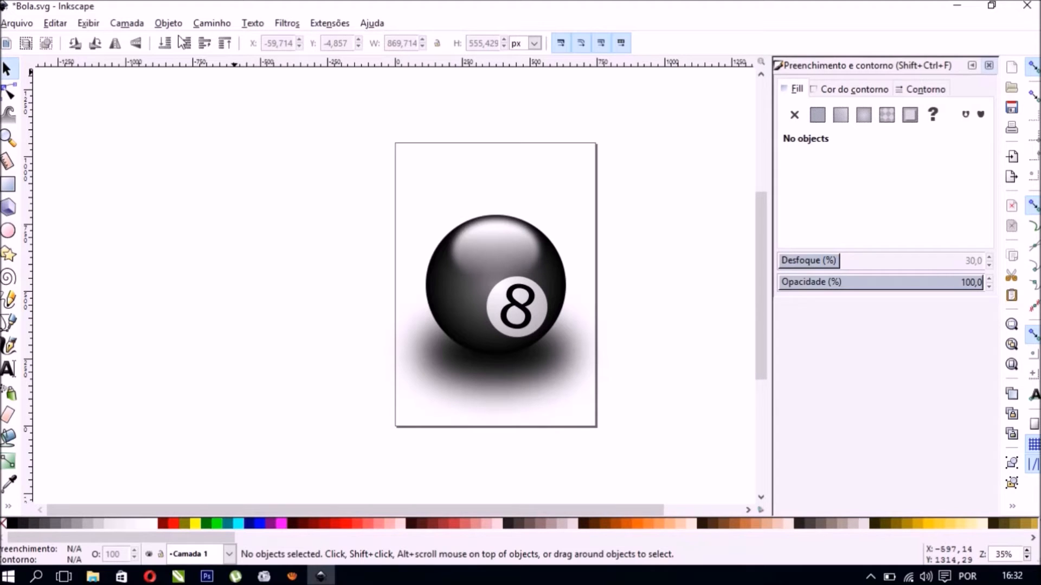
Step: Save the finished drawing to its existing file Bola.svg
click(18, 24)
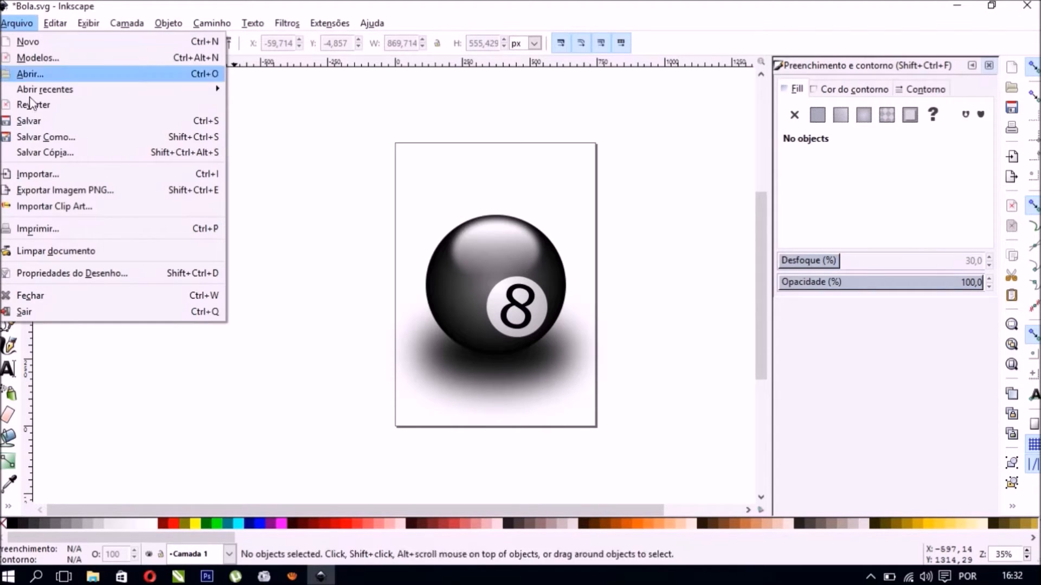
click(37, 122)
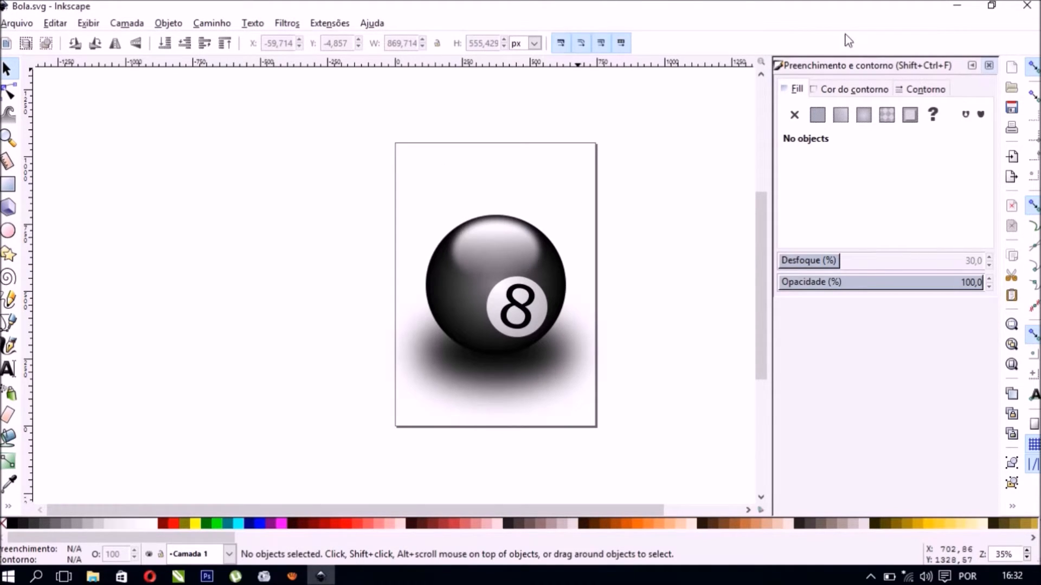
click(18, 25)
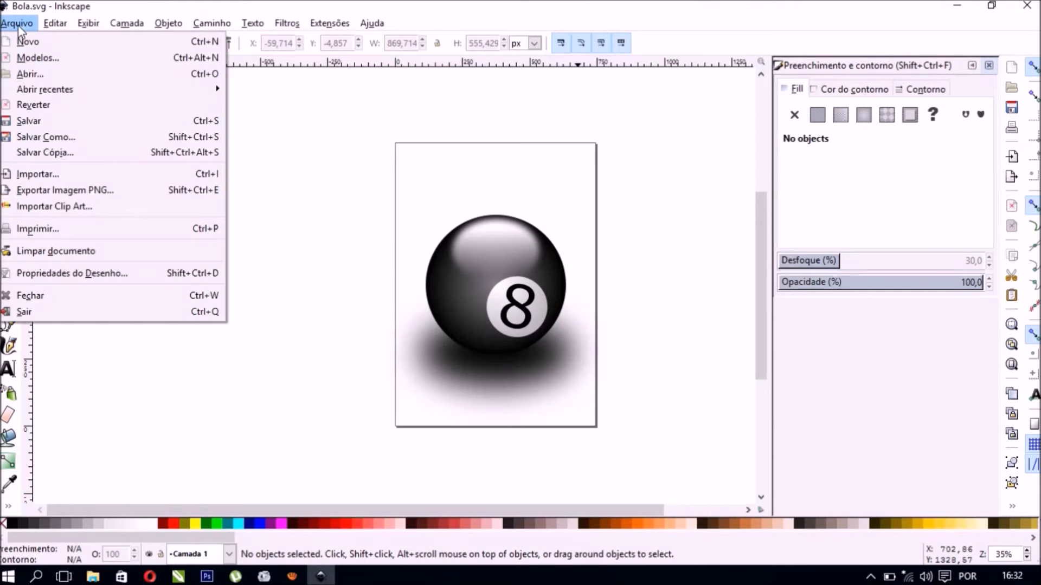
click(50, 121)
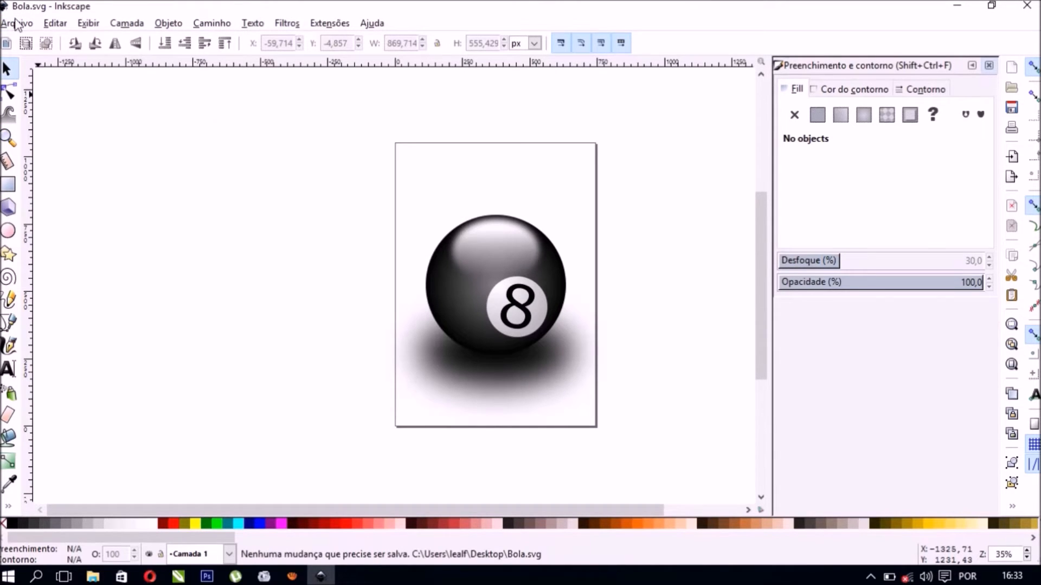
Step: Start saving the drawing under a new name, with Área de Trabalho as the folder and Bola 8 as the file name
click(15, 21)
click(63, 140)
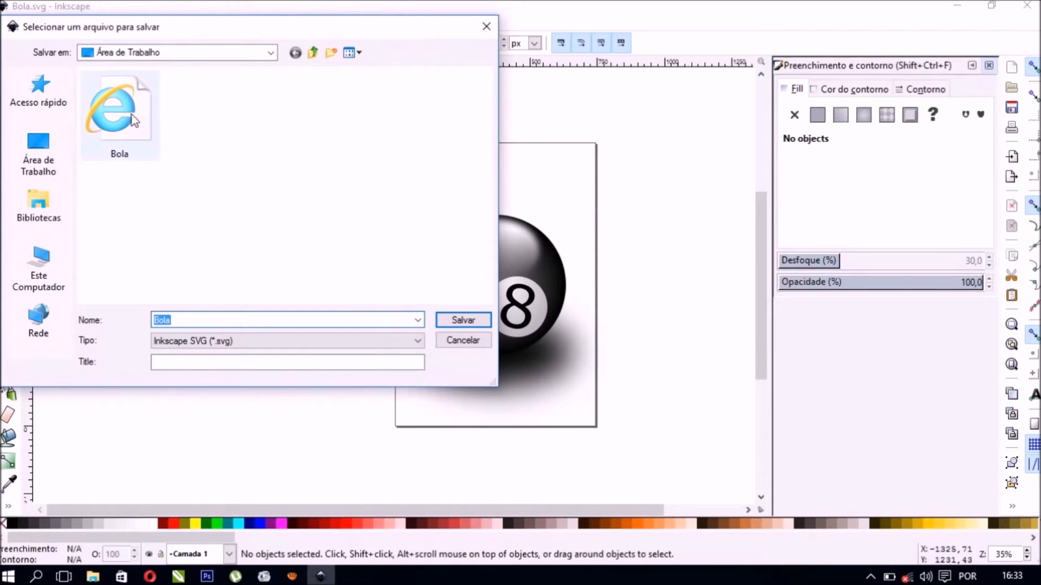
click(115, 117)
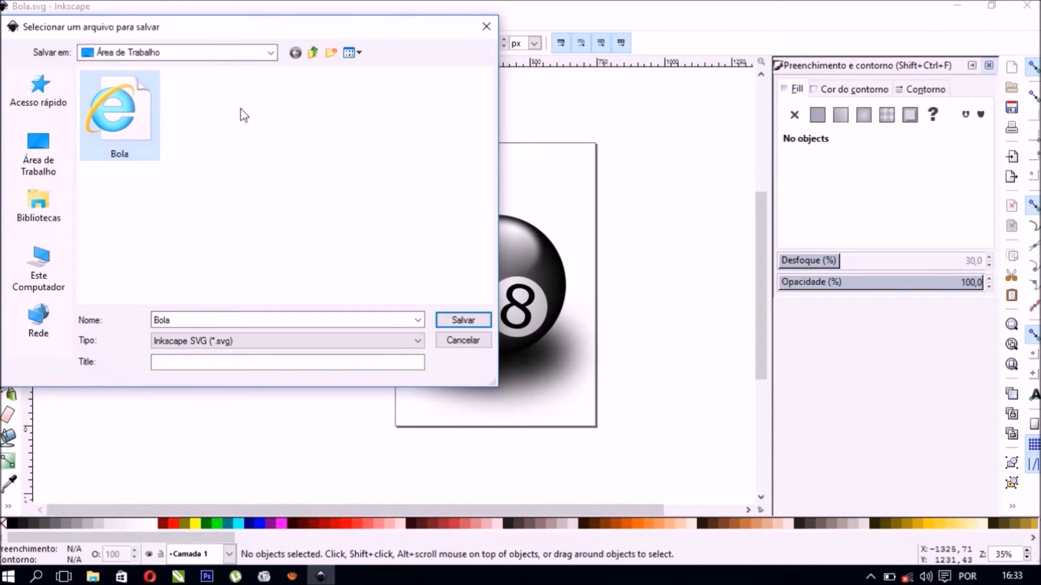
click(25, 145)
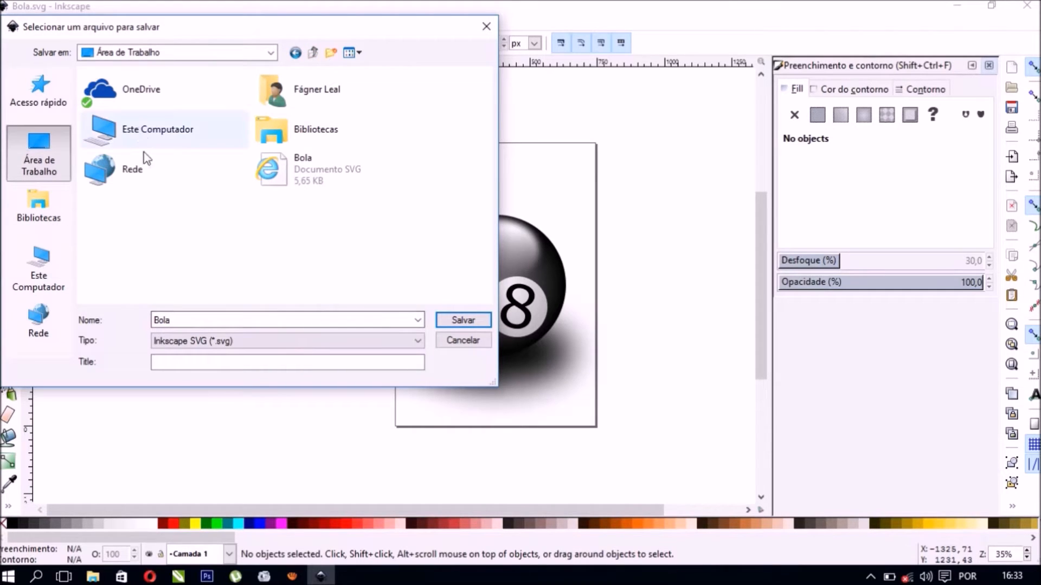
double_click(207, 323)
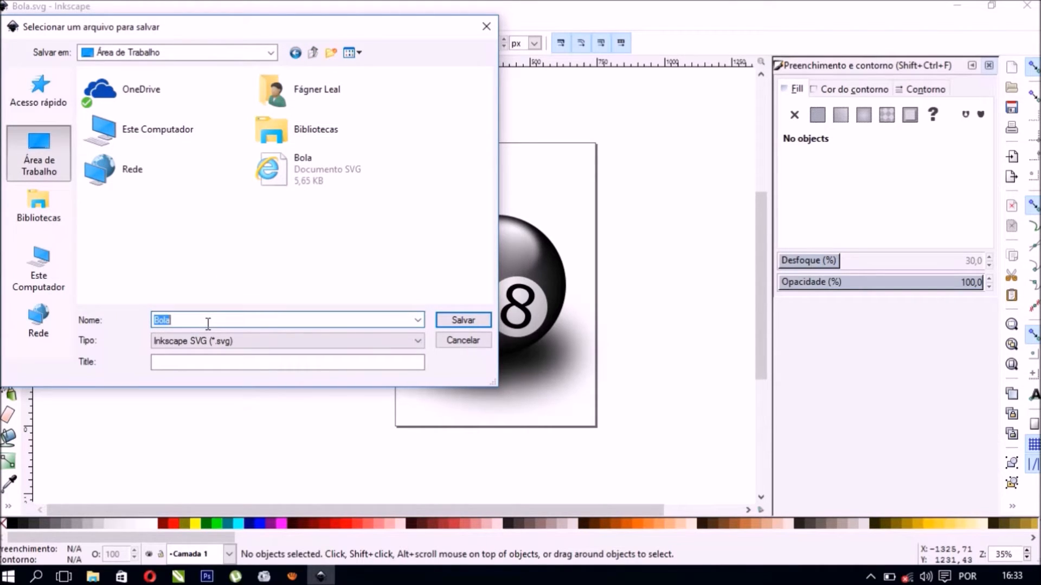
click(207, 323)
text(*)
key(BackSpace)
text(8)
Step: Review the available file types, keep Inkscape SVG (*.svg), and save the Bola 8 file
click(220, 342)
click(221, 341)
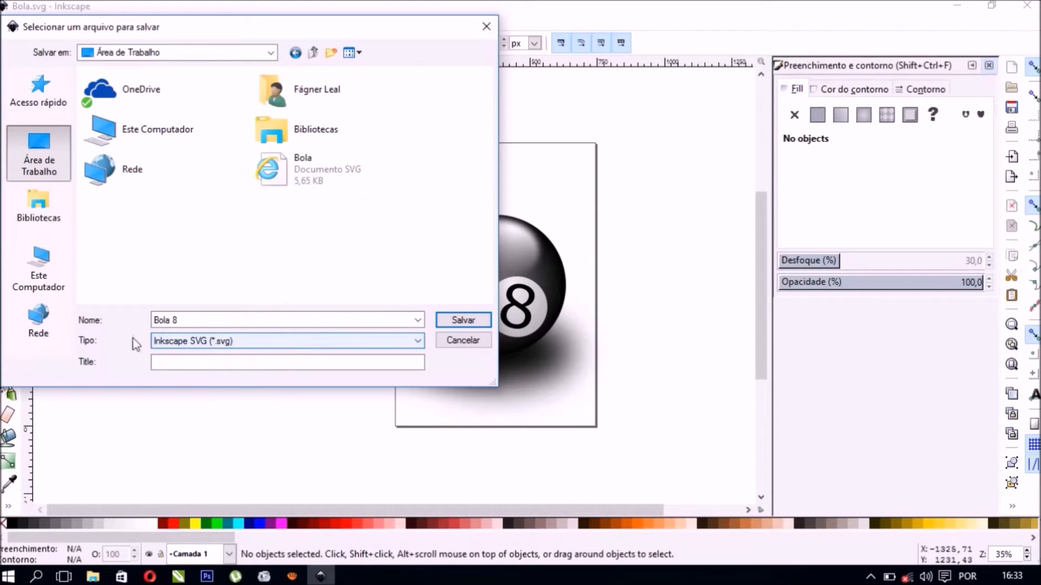
click(242, 342)
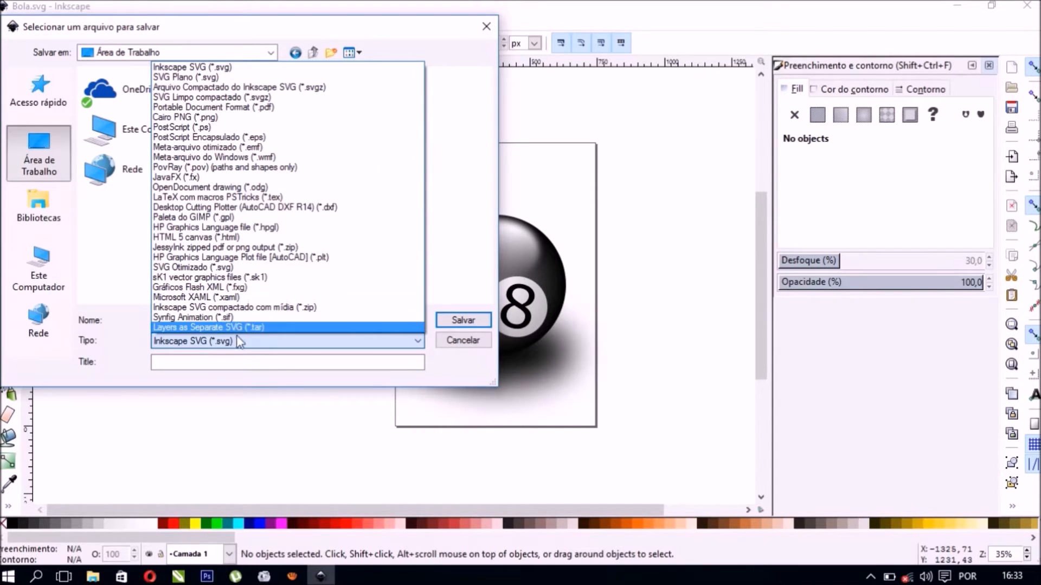
click(227, 342)
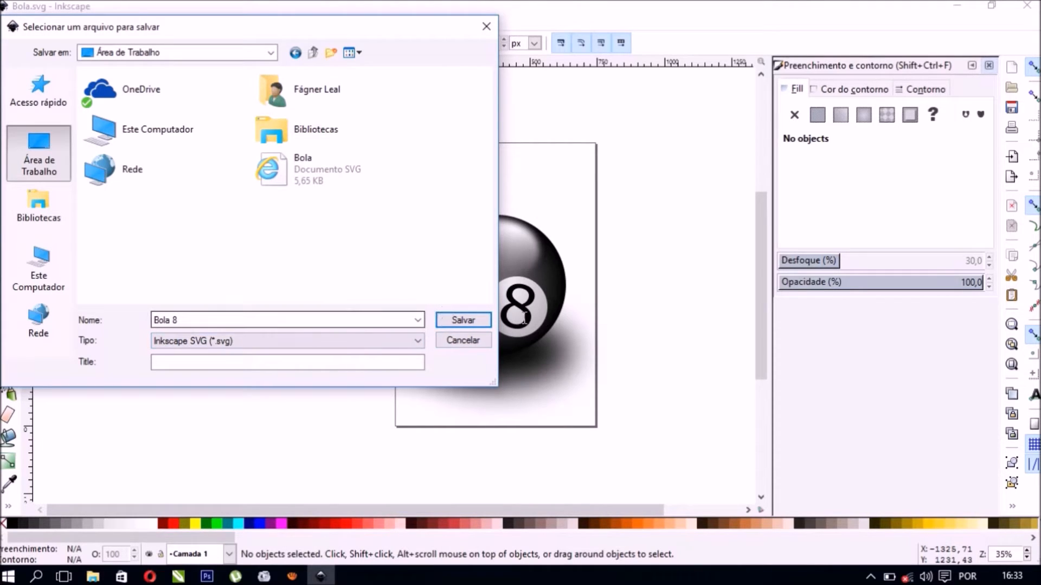
click(462, 320)
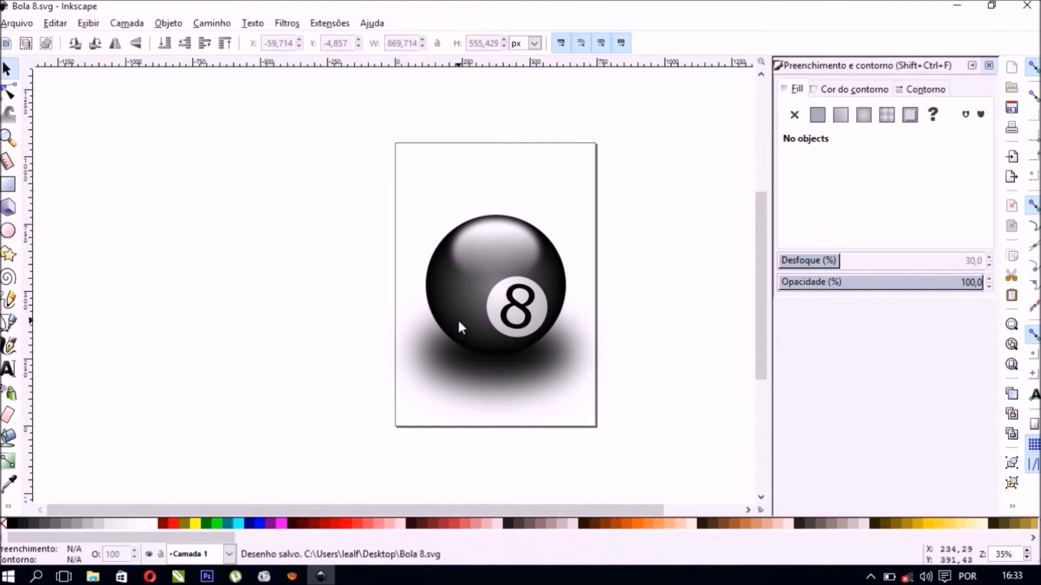
Step: Check the saved Bola 8 SVG file on the desktop and return to the drawing in Inkscape
key(alt+F4)
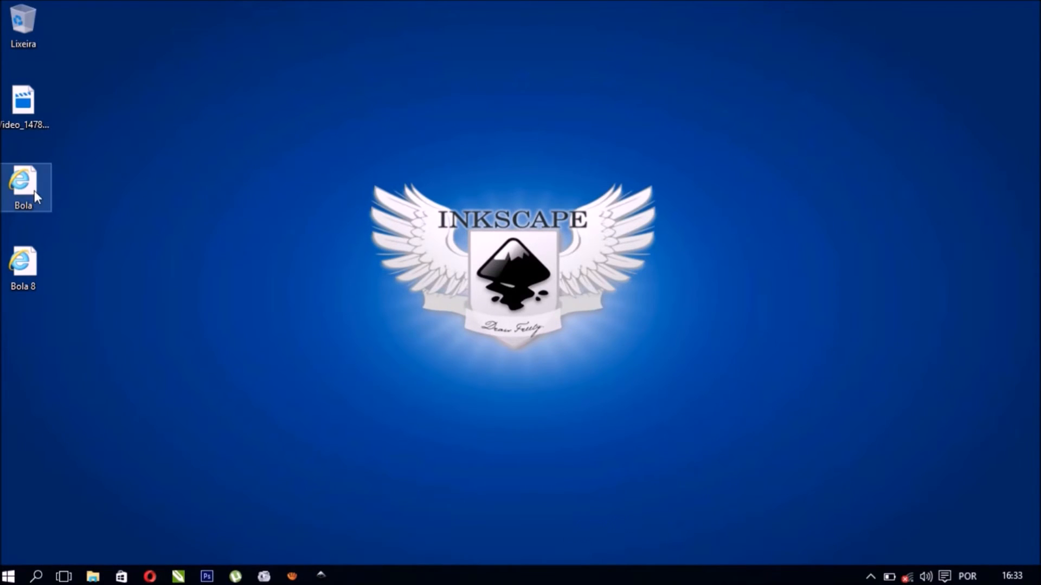
click(22, 265)
mouse_move(29, 261)
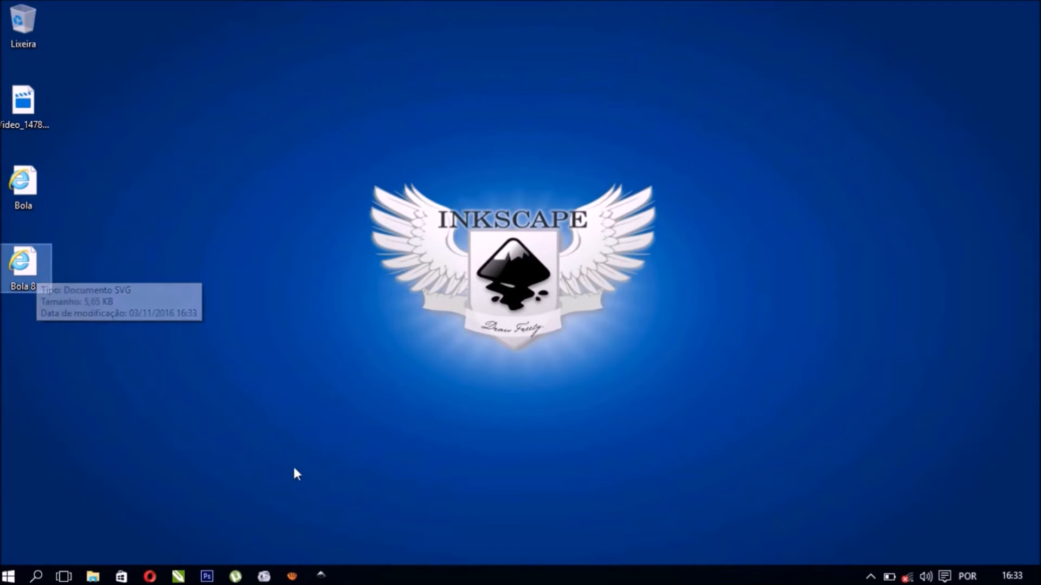
click(324, 575)
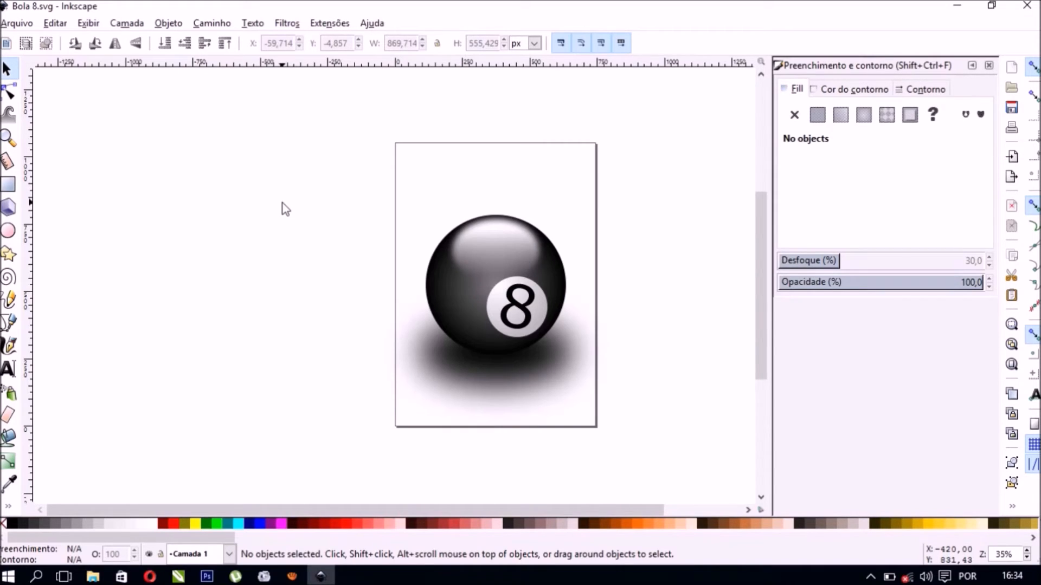
Step: Set up a PNG export of the drawing, with Área de Trabalho as the folder and Bola 8 as the file name
click(28, 23)
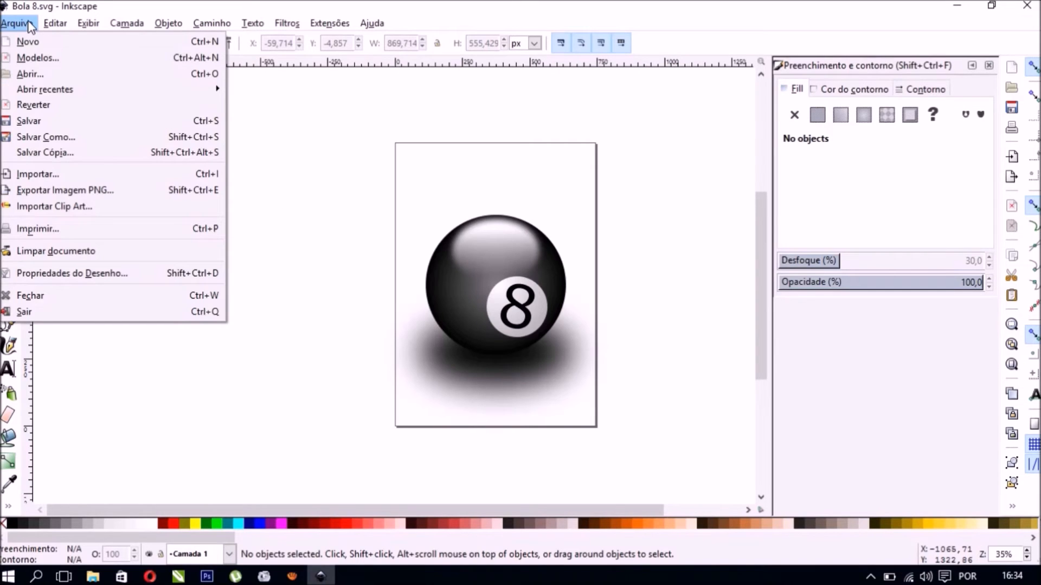
click(64, 192)
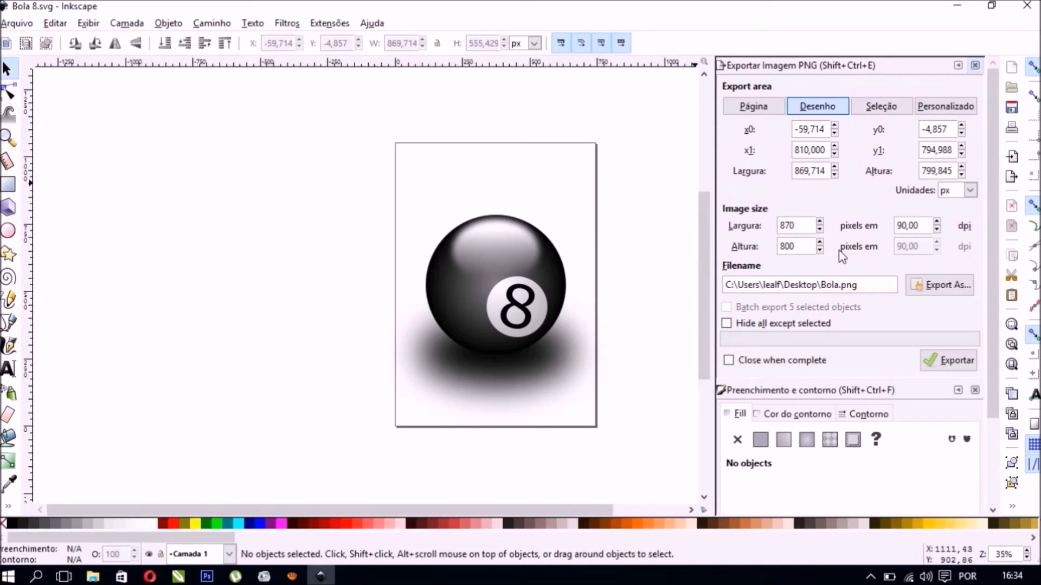
click(940, 287)
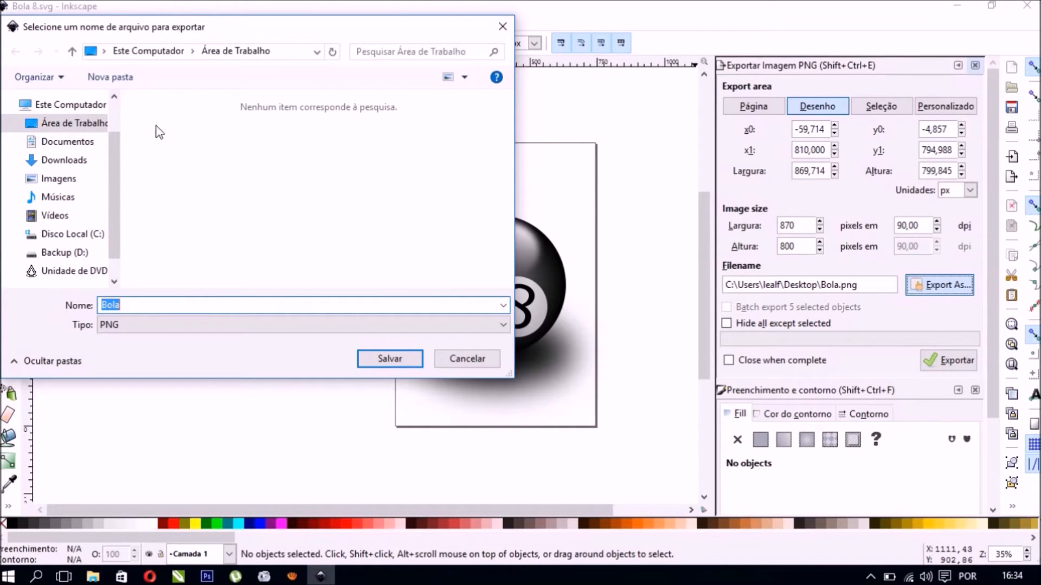
click(86, 124)
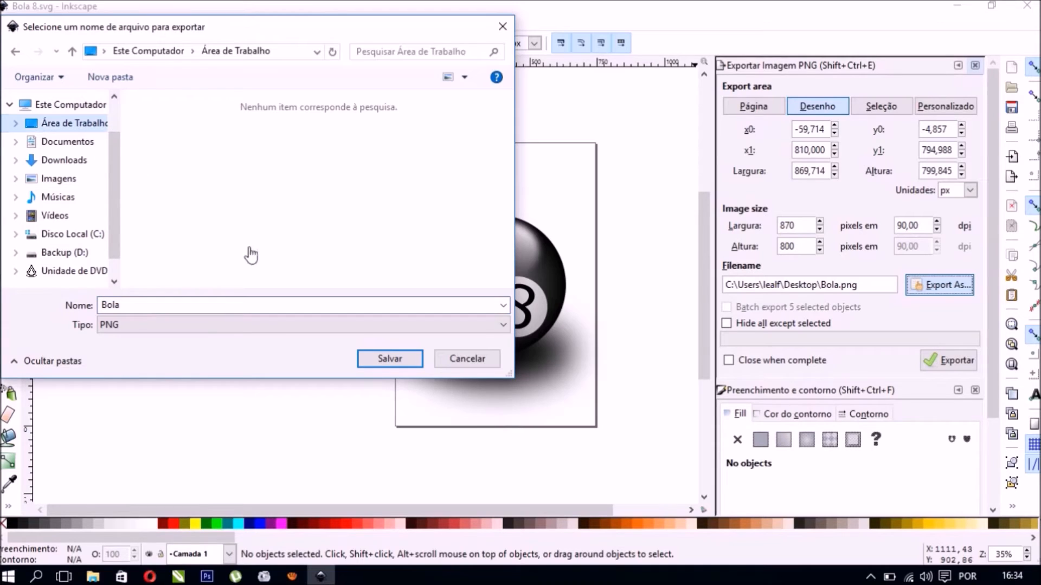
double_click(136, 307)
text(Bola)
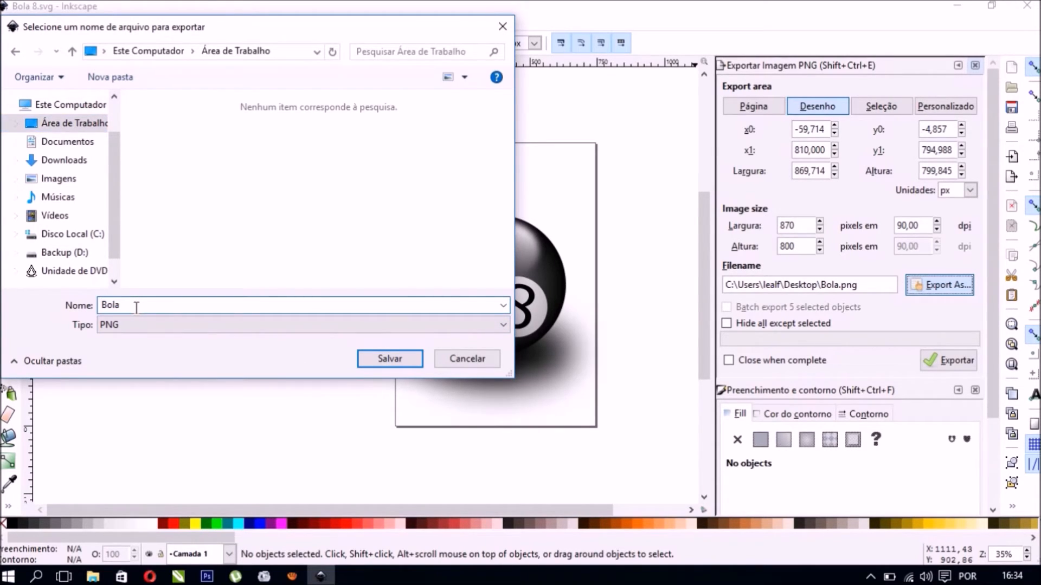
text( 8)
Step: Confirm the export file name with type PNG and export the drawing as Bola 8.png
click(283, 191)
click(206, 331)
click(205, 331)
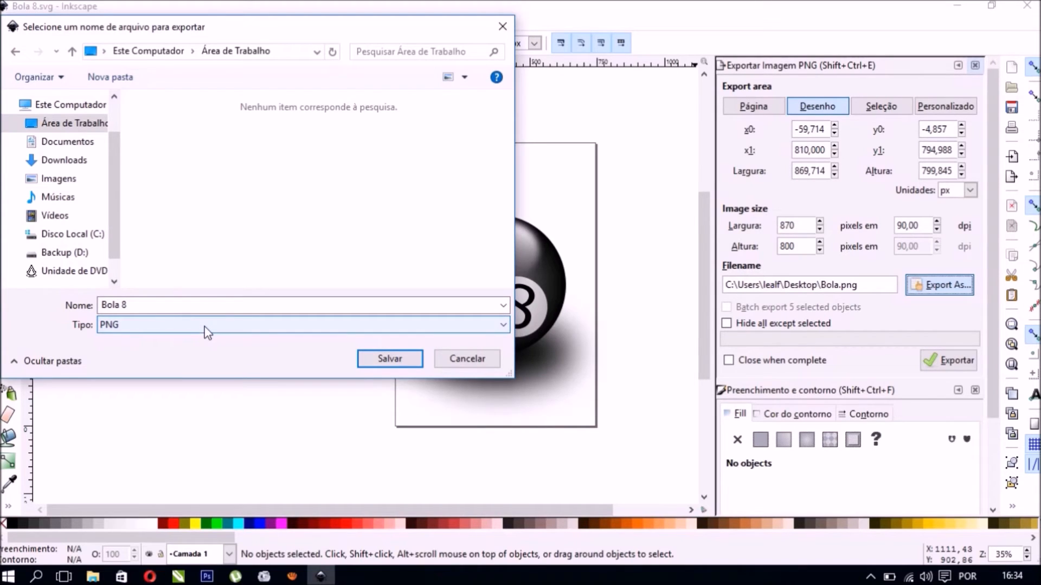
click(390, 360)
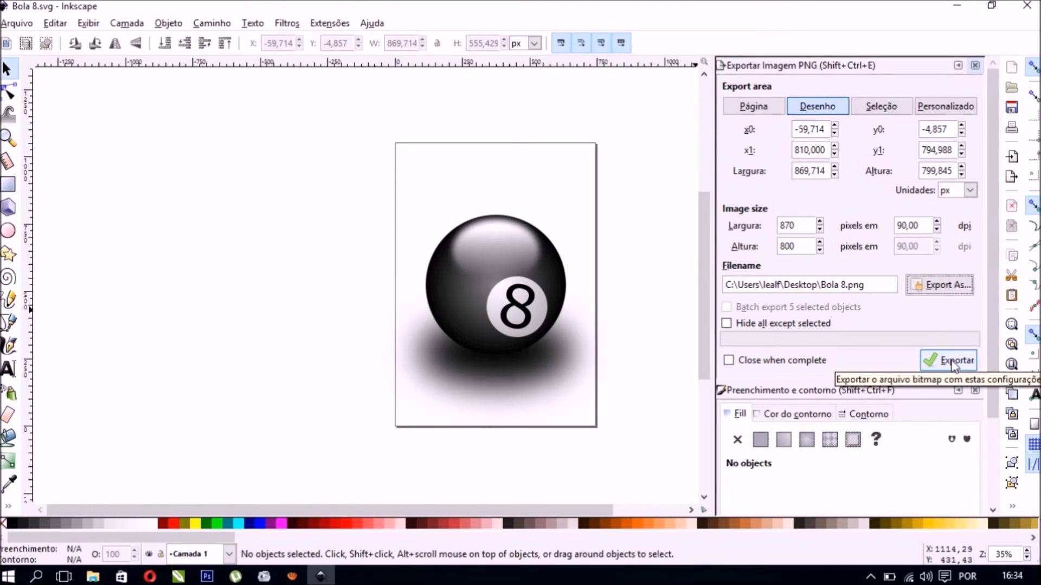
click(954, 363)
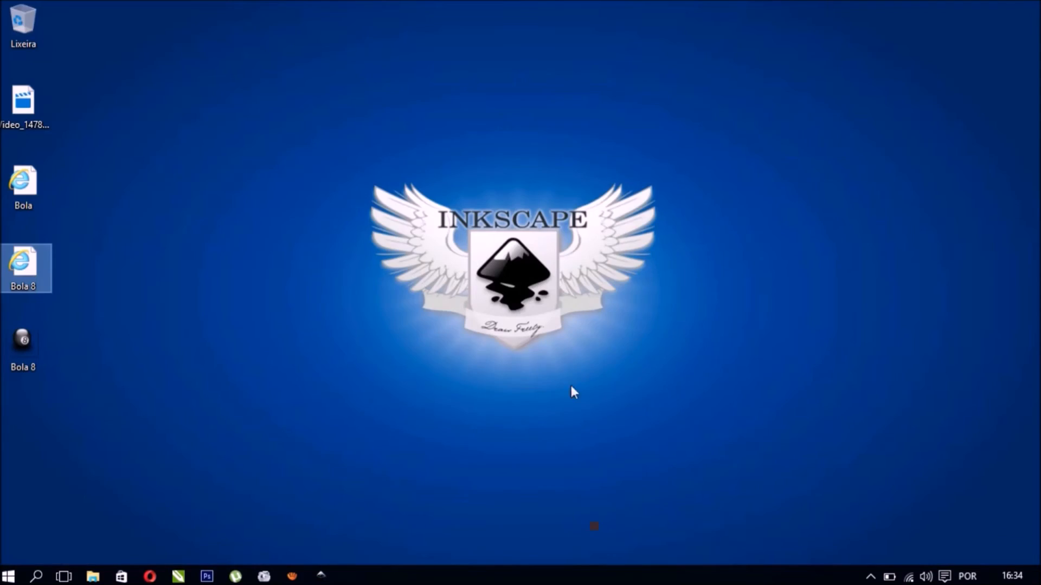
Step: Show the desktop and list the programs that can open the exported Bola 8 PNG image
right_click(26, 348)
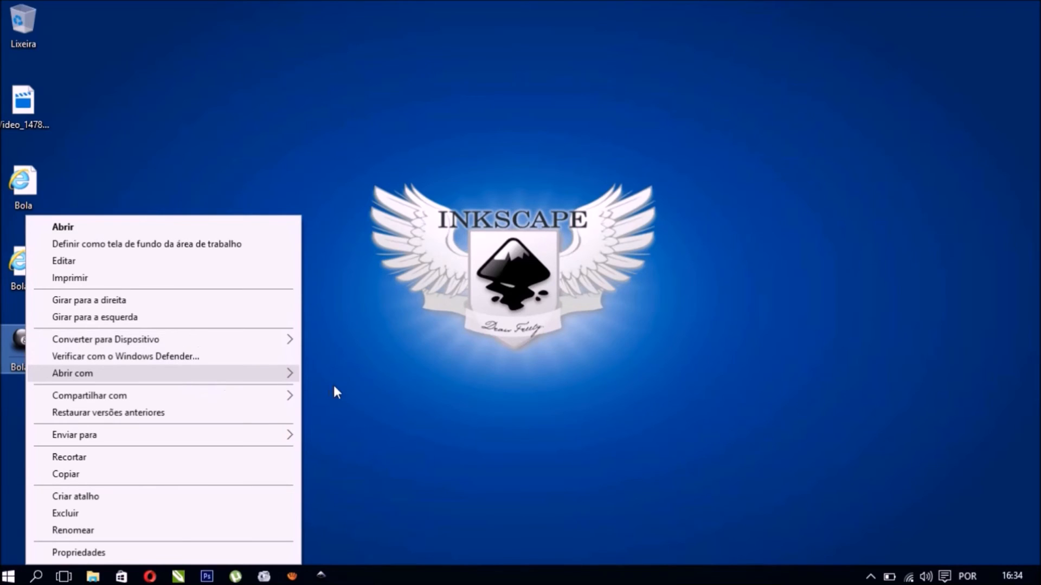
mouse_move(198, 379)
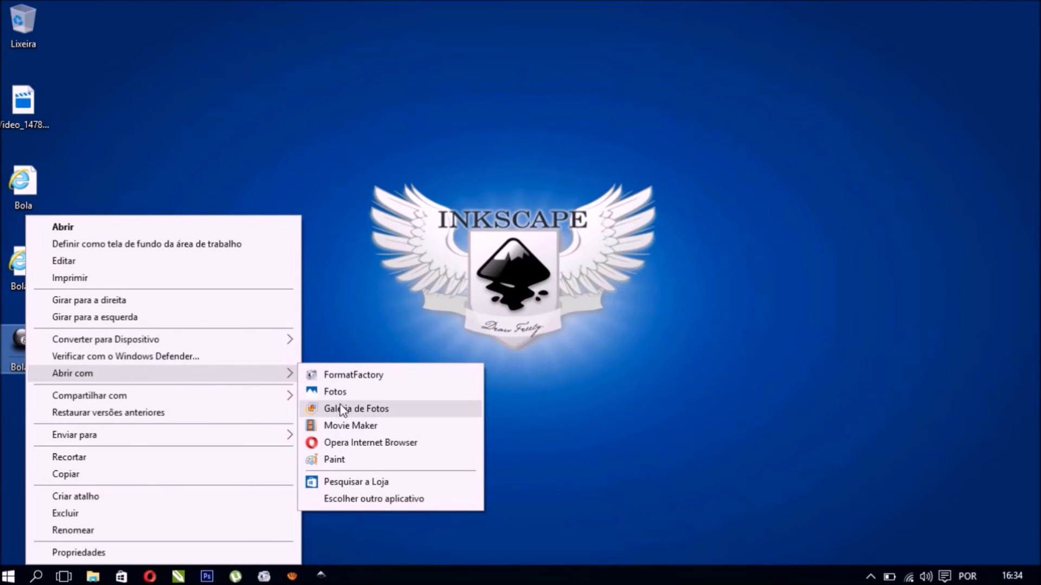